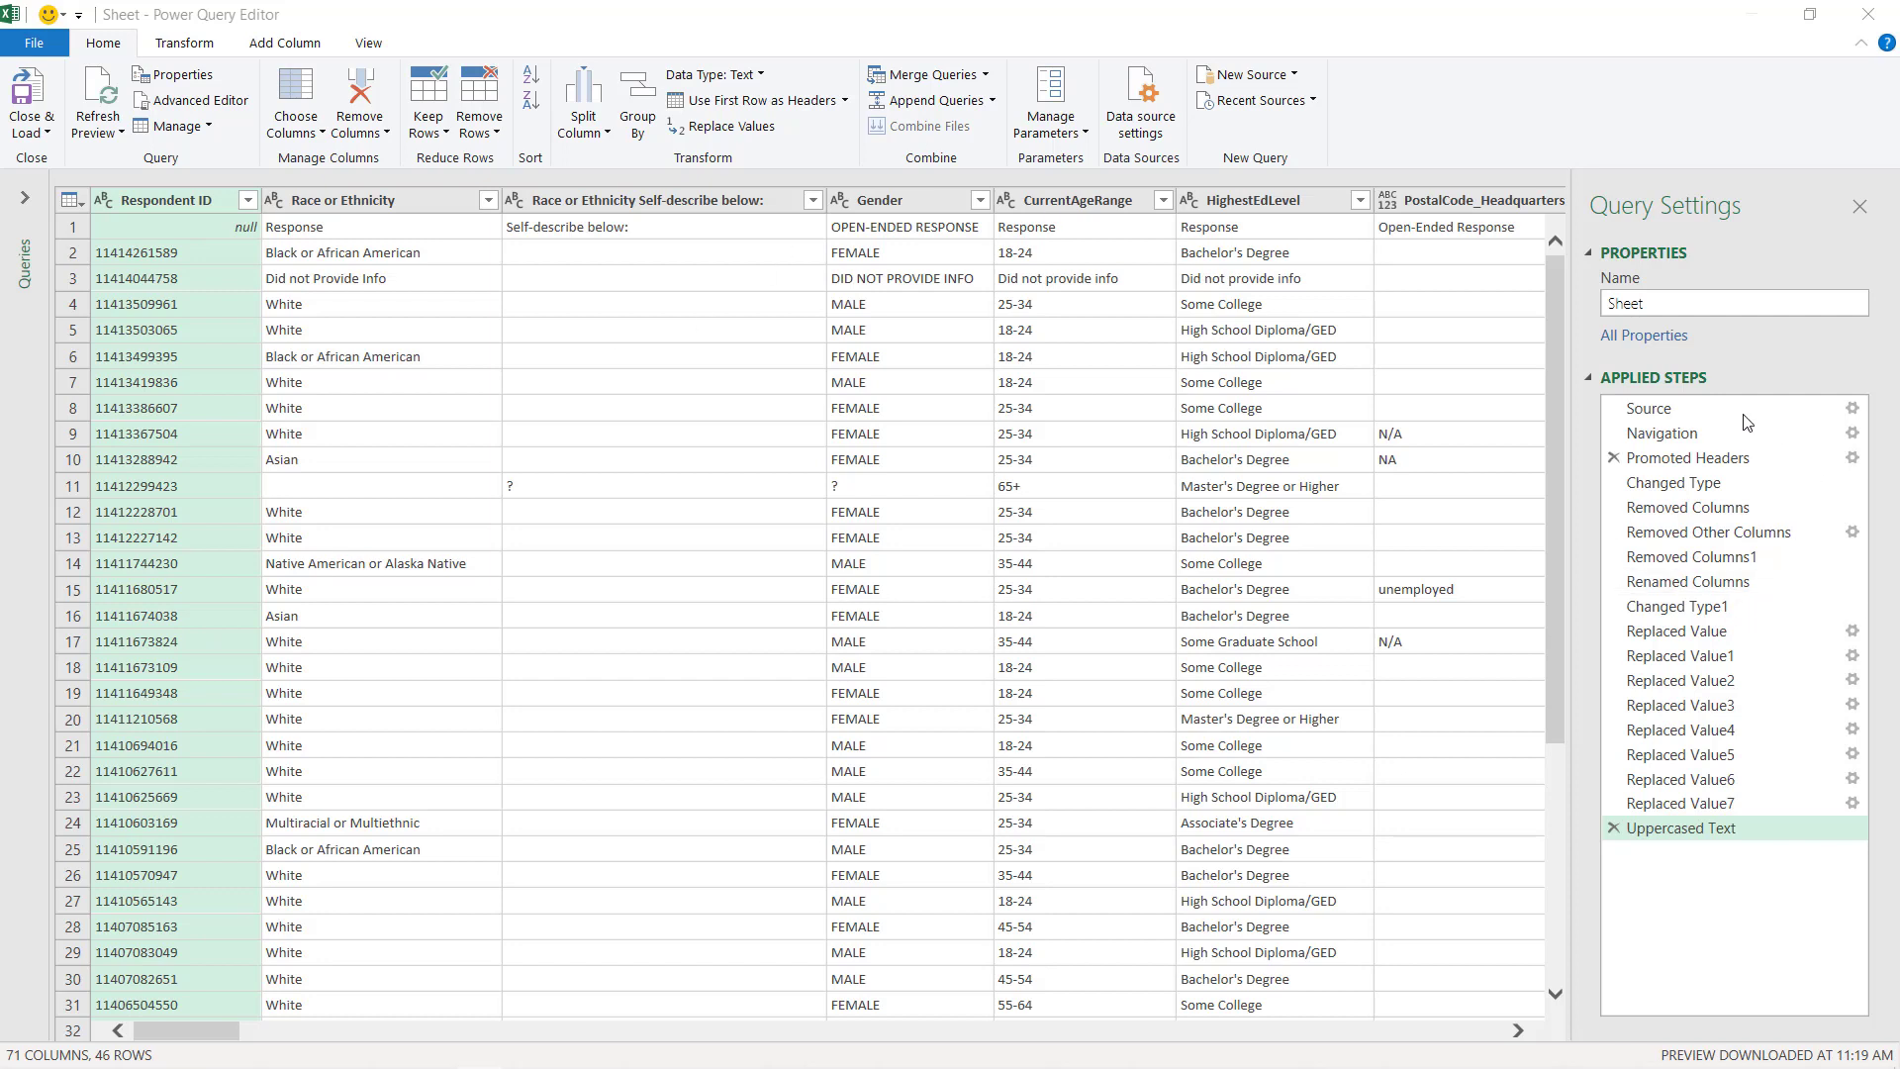
Step: Preview the survey query at each early step, from Source through the first Replaced Value
left_click(1672, 408)
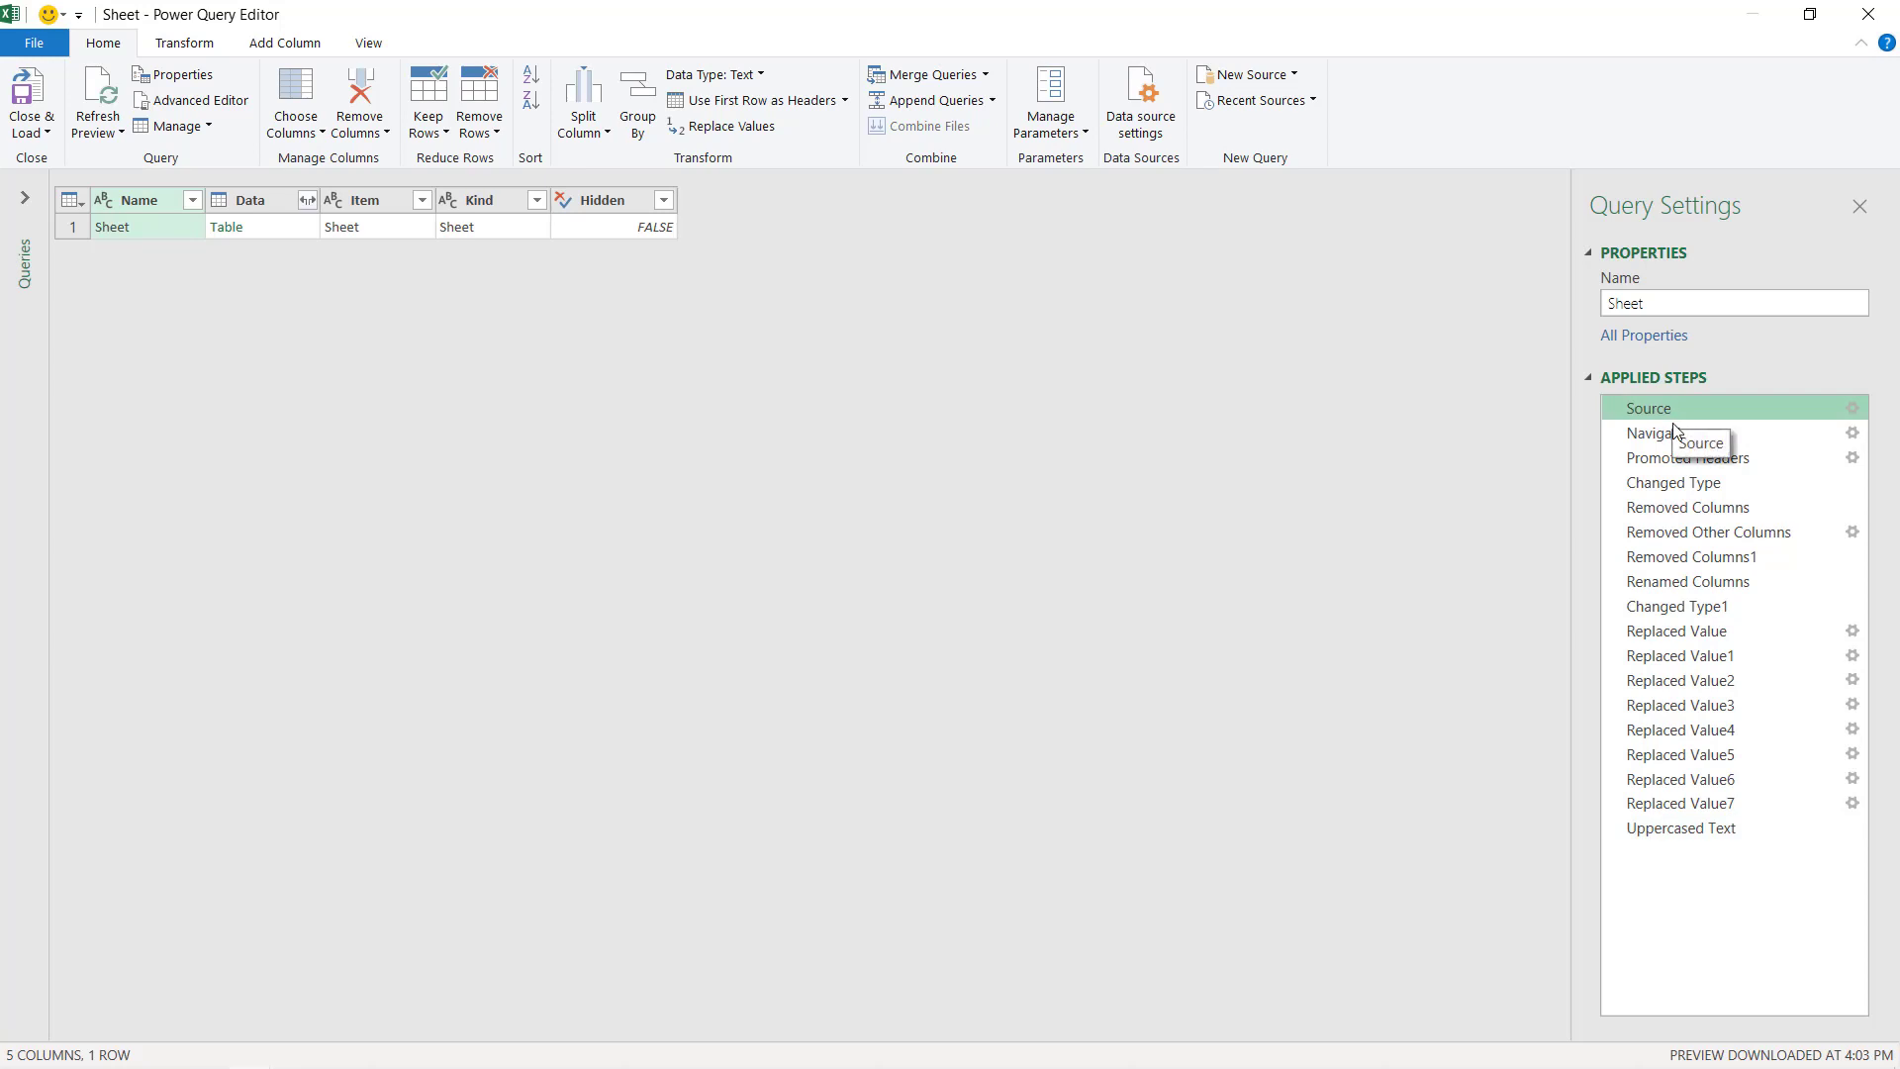
left_click(1672, 436)
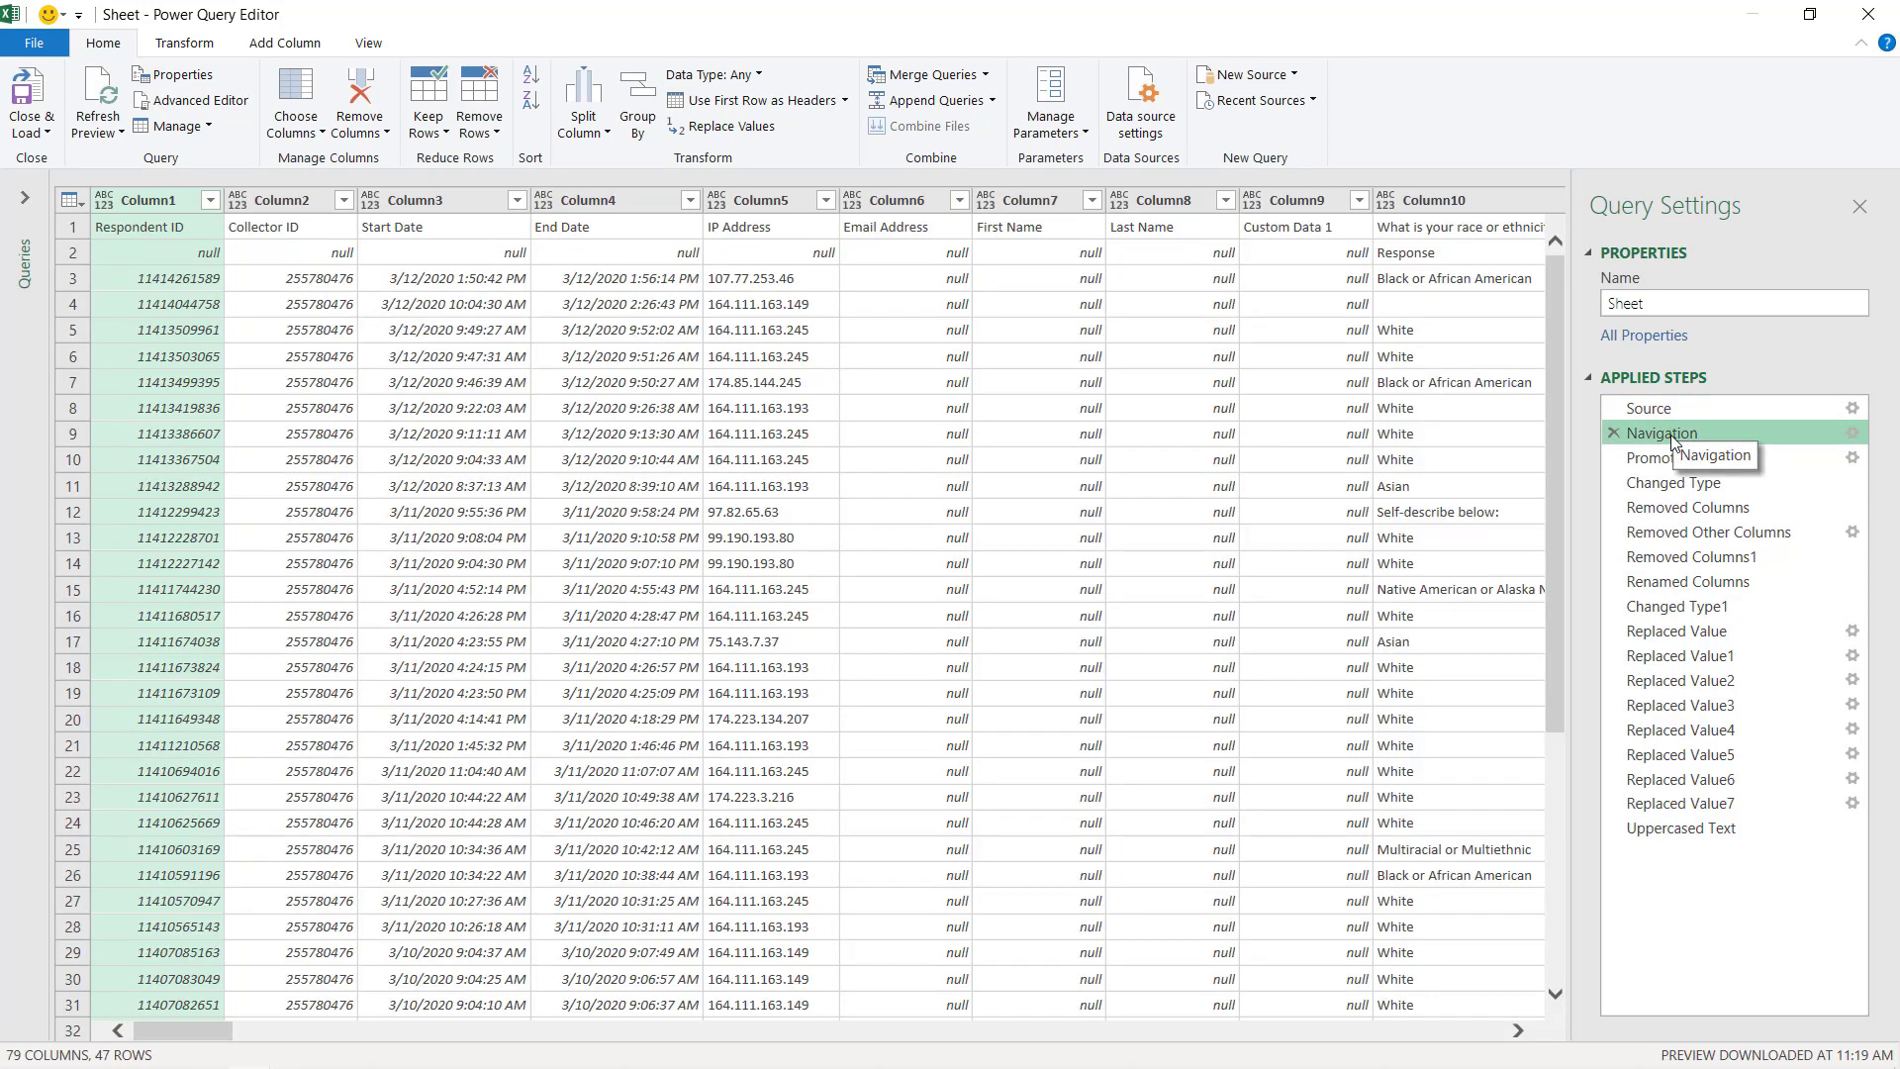
left_click(1667, 459)
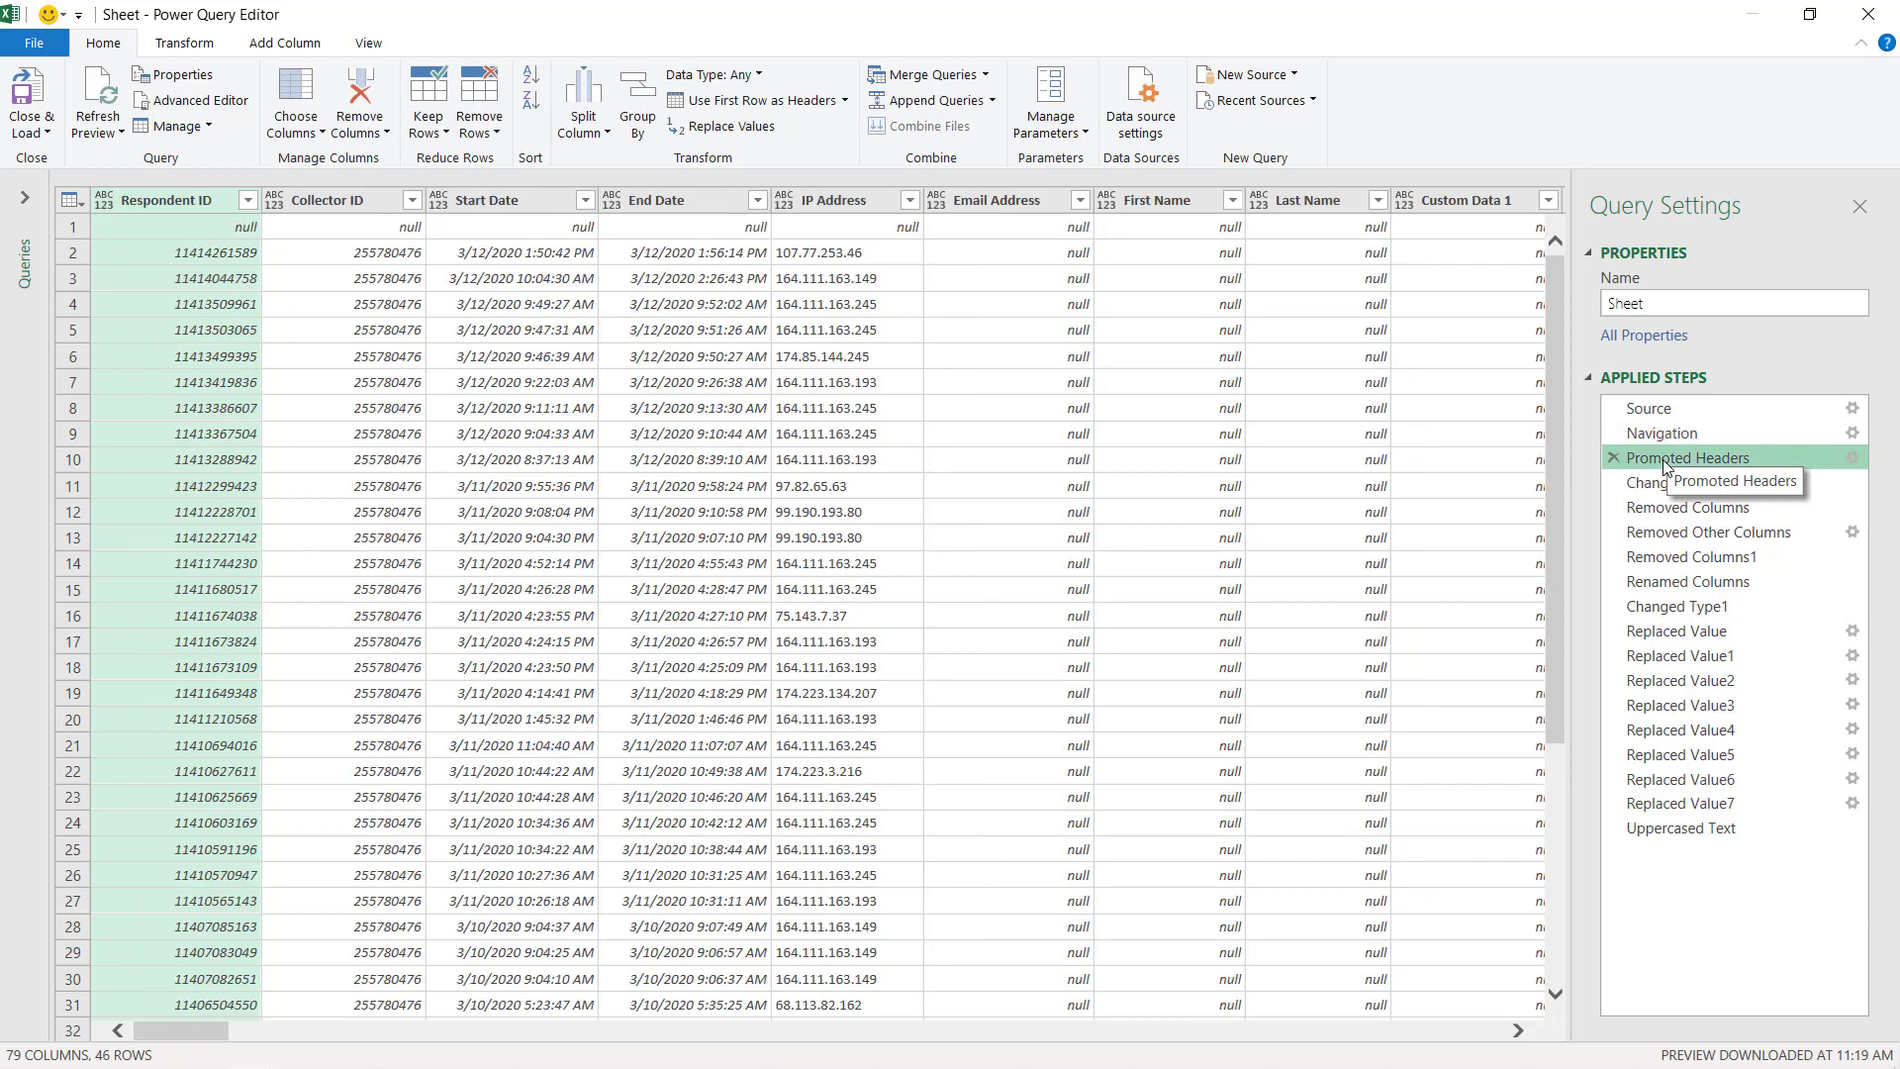
left_click(1667, 480)
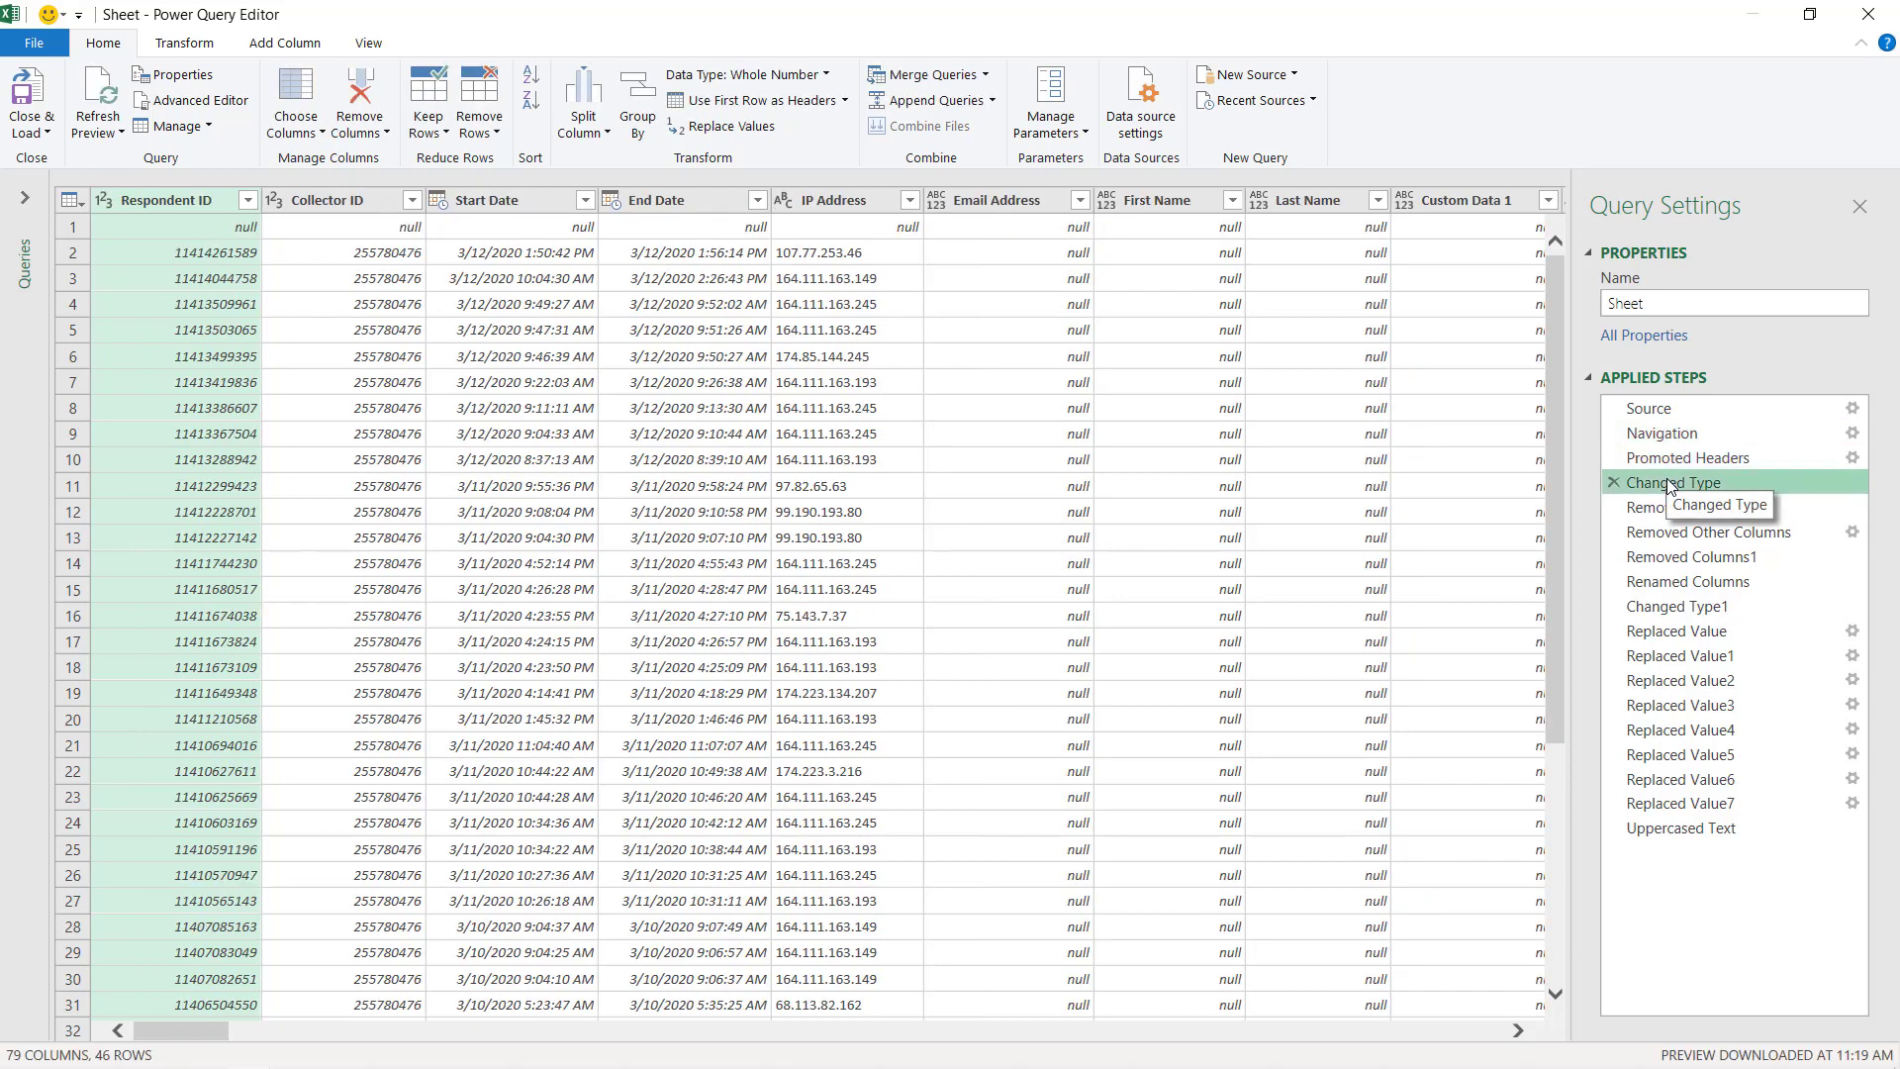
left_click(1668, 505)
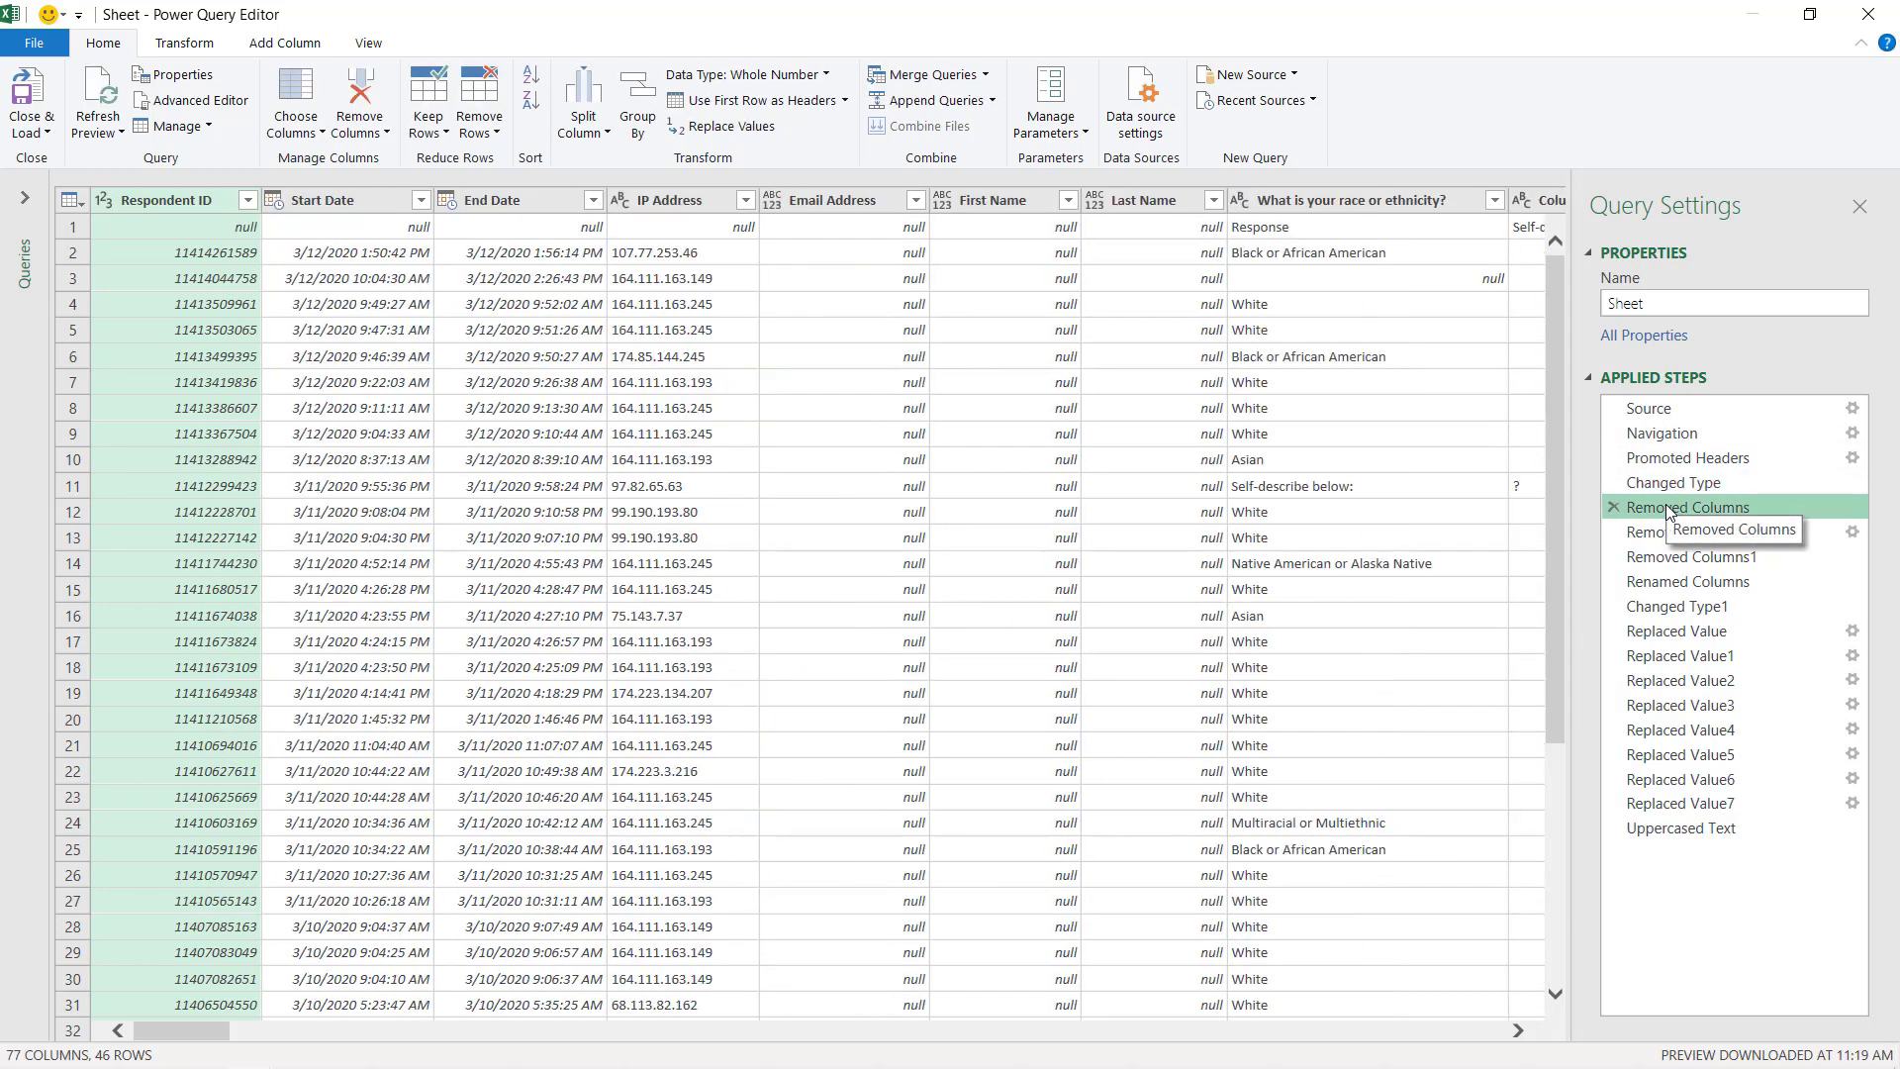
left_click(1667, 532)
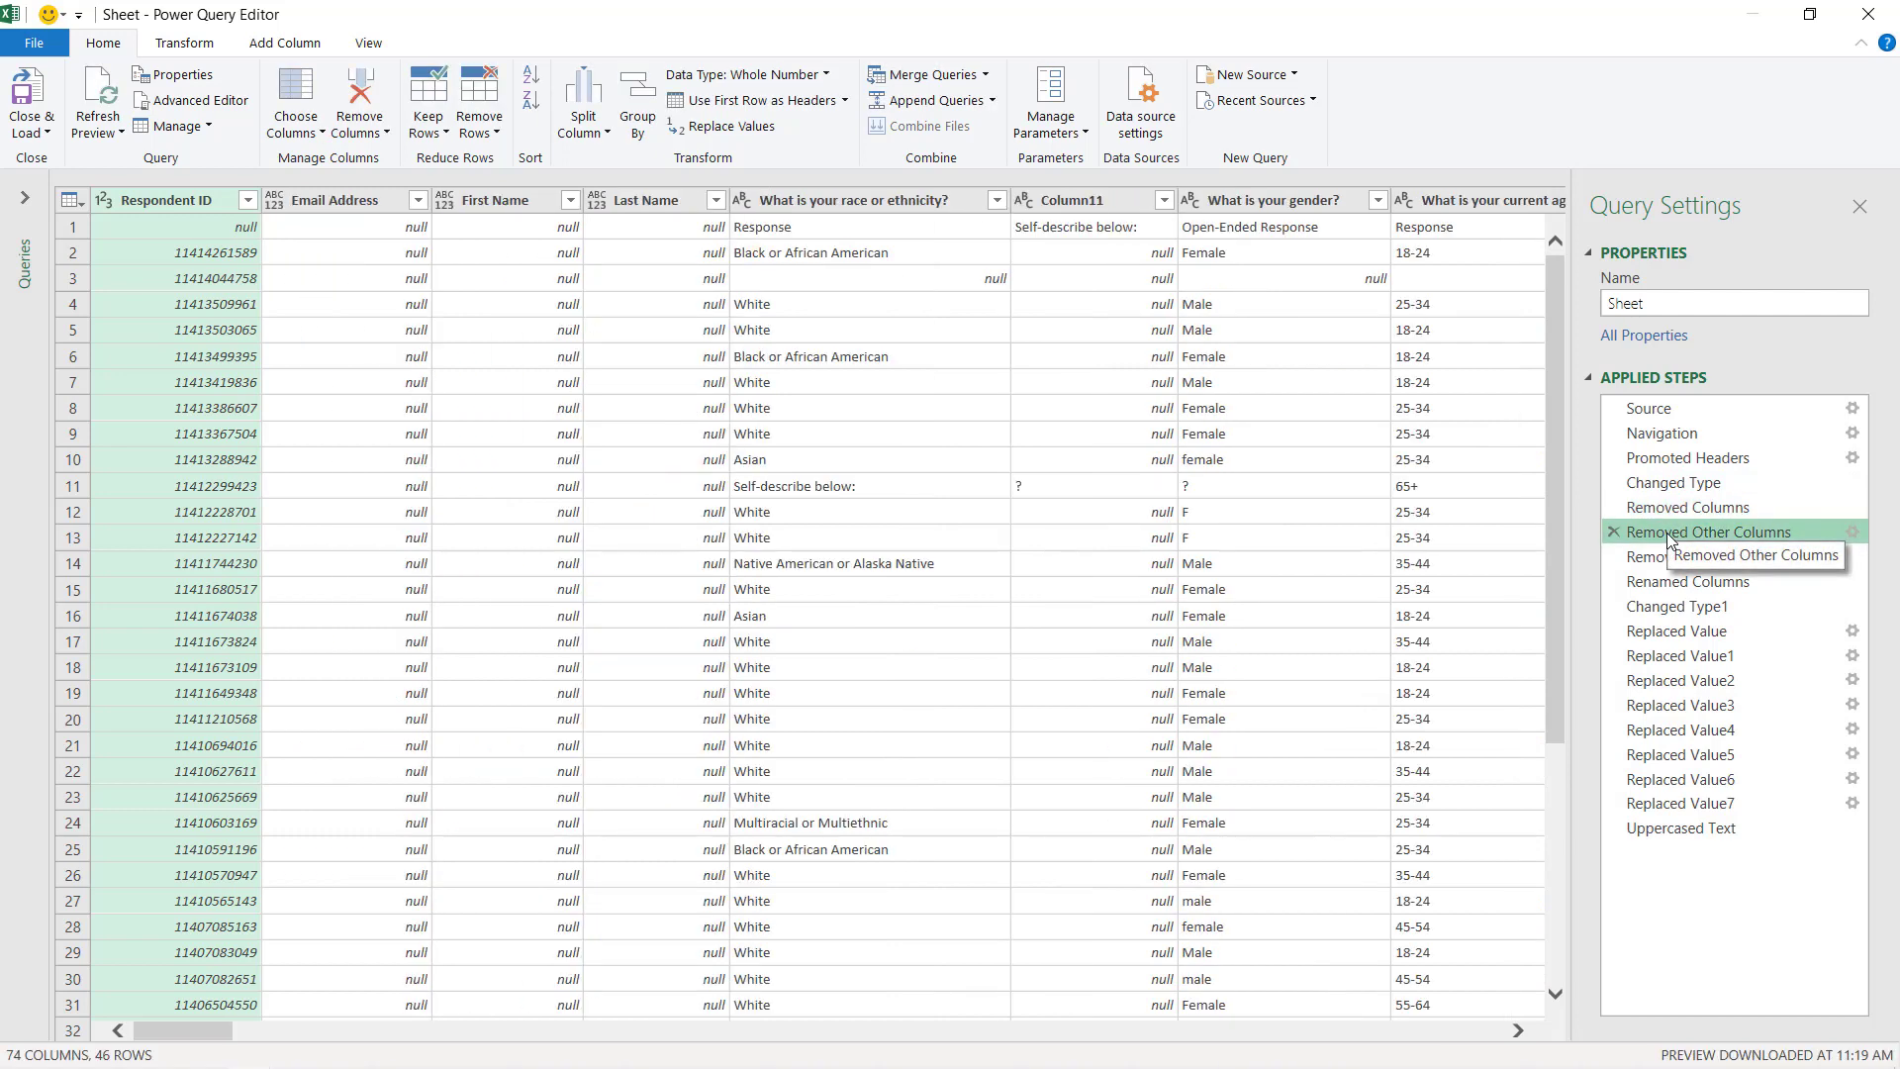
left_click(1667, 558)
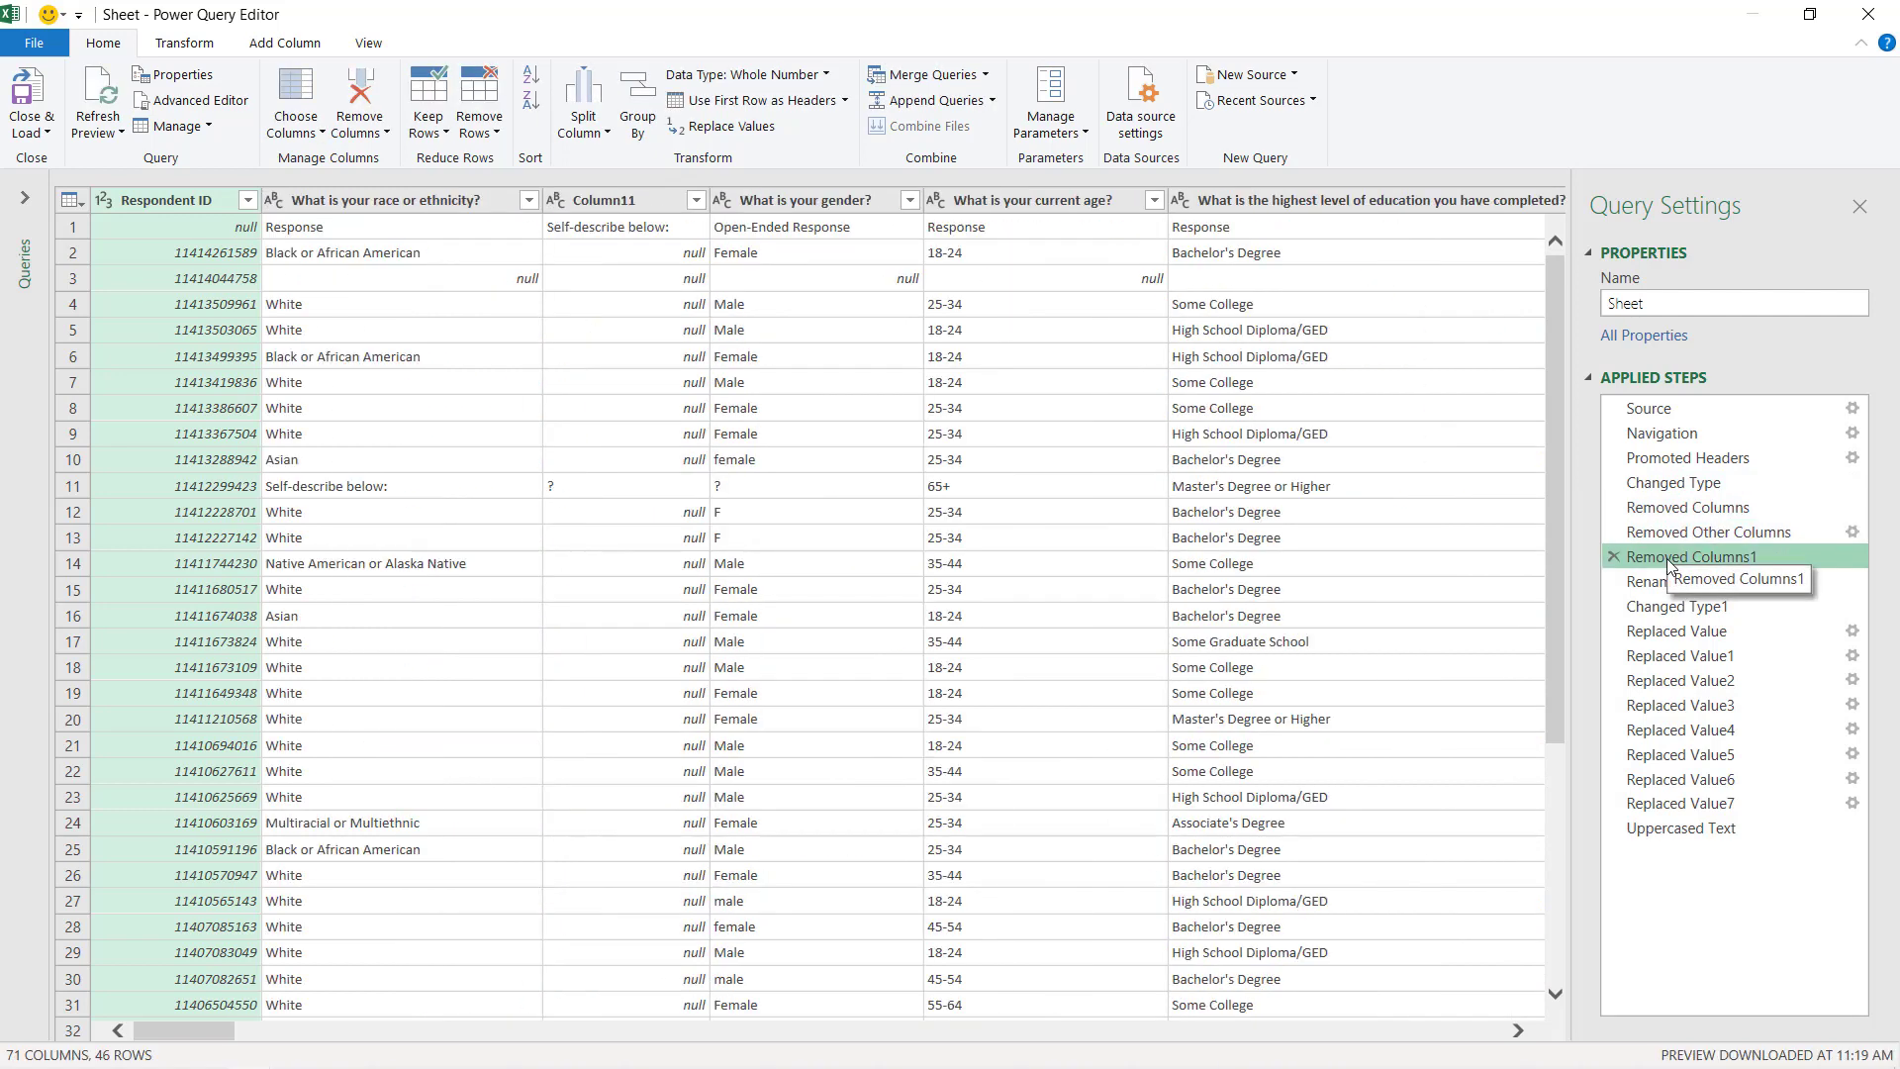
left_click(1669, 584)
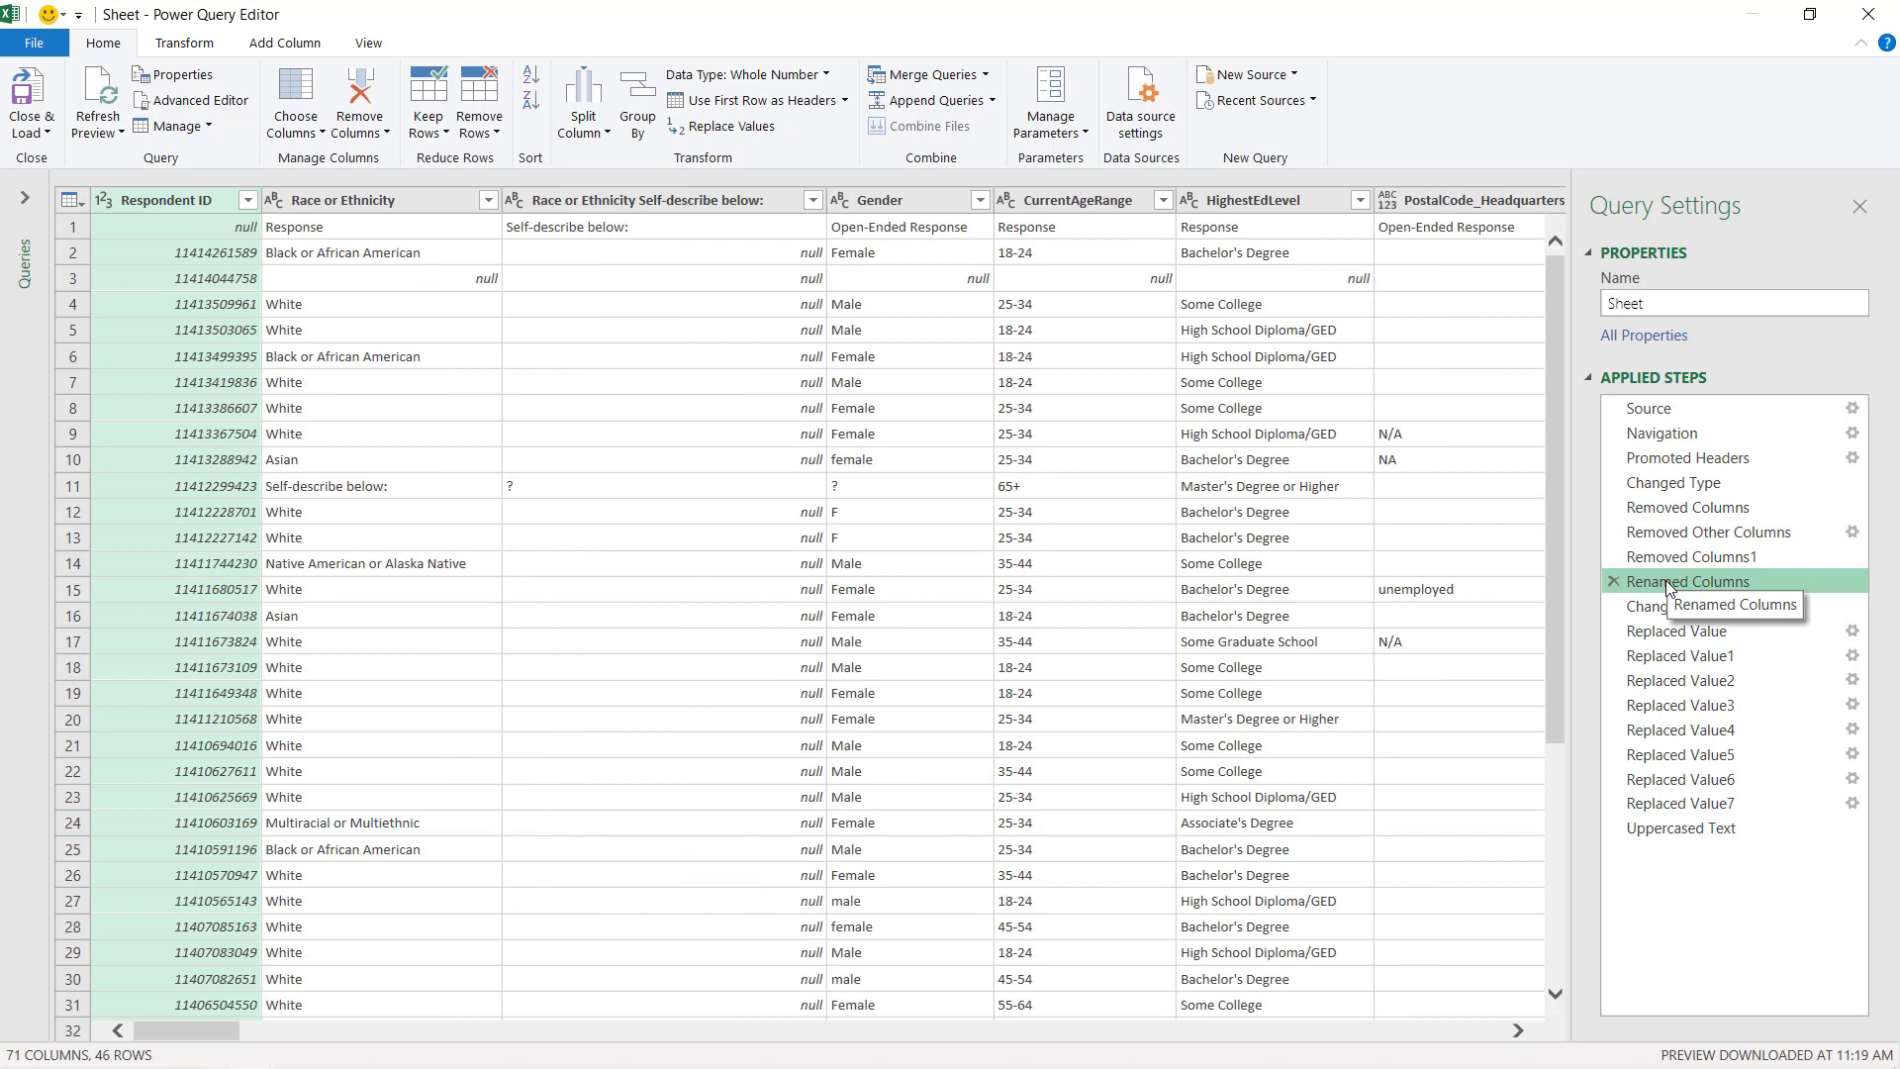
left_click(1669, 609)
left_click(1667, 631)
Step: Preview the Replaced Value1 through Replaced Value7 results in turn
left_click(1664, 658)
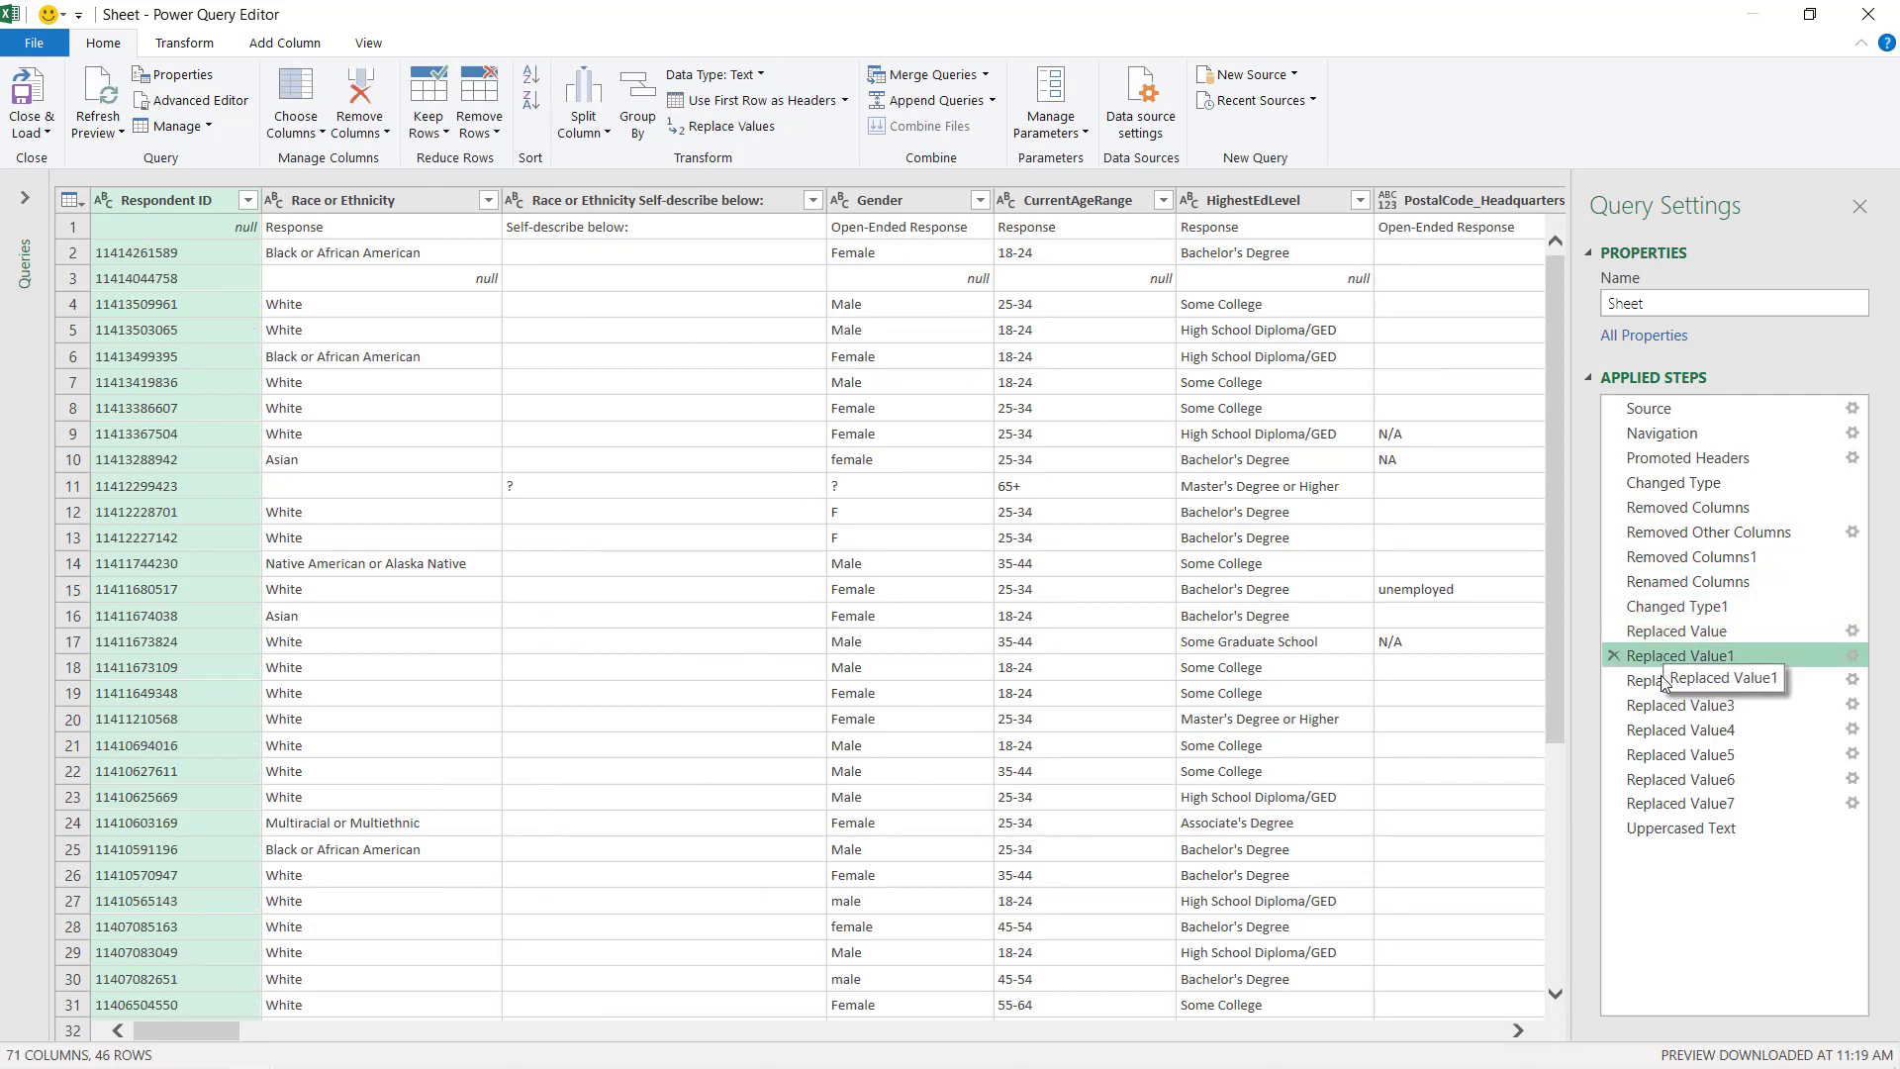
left_click(1663, 683)
left_click(1661, 707)
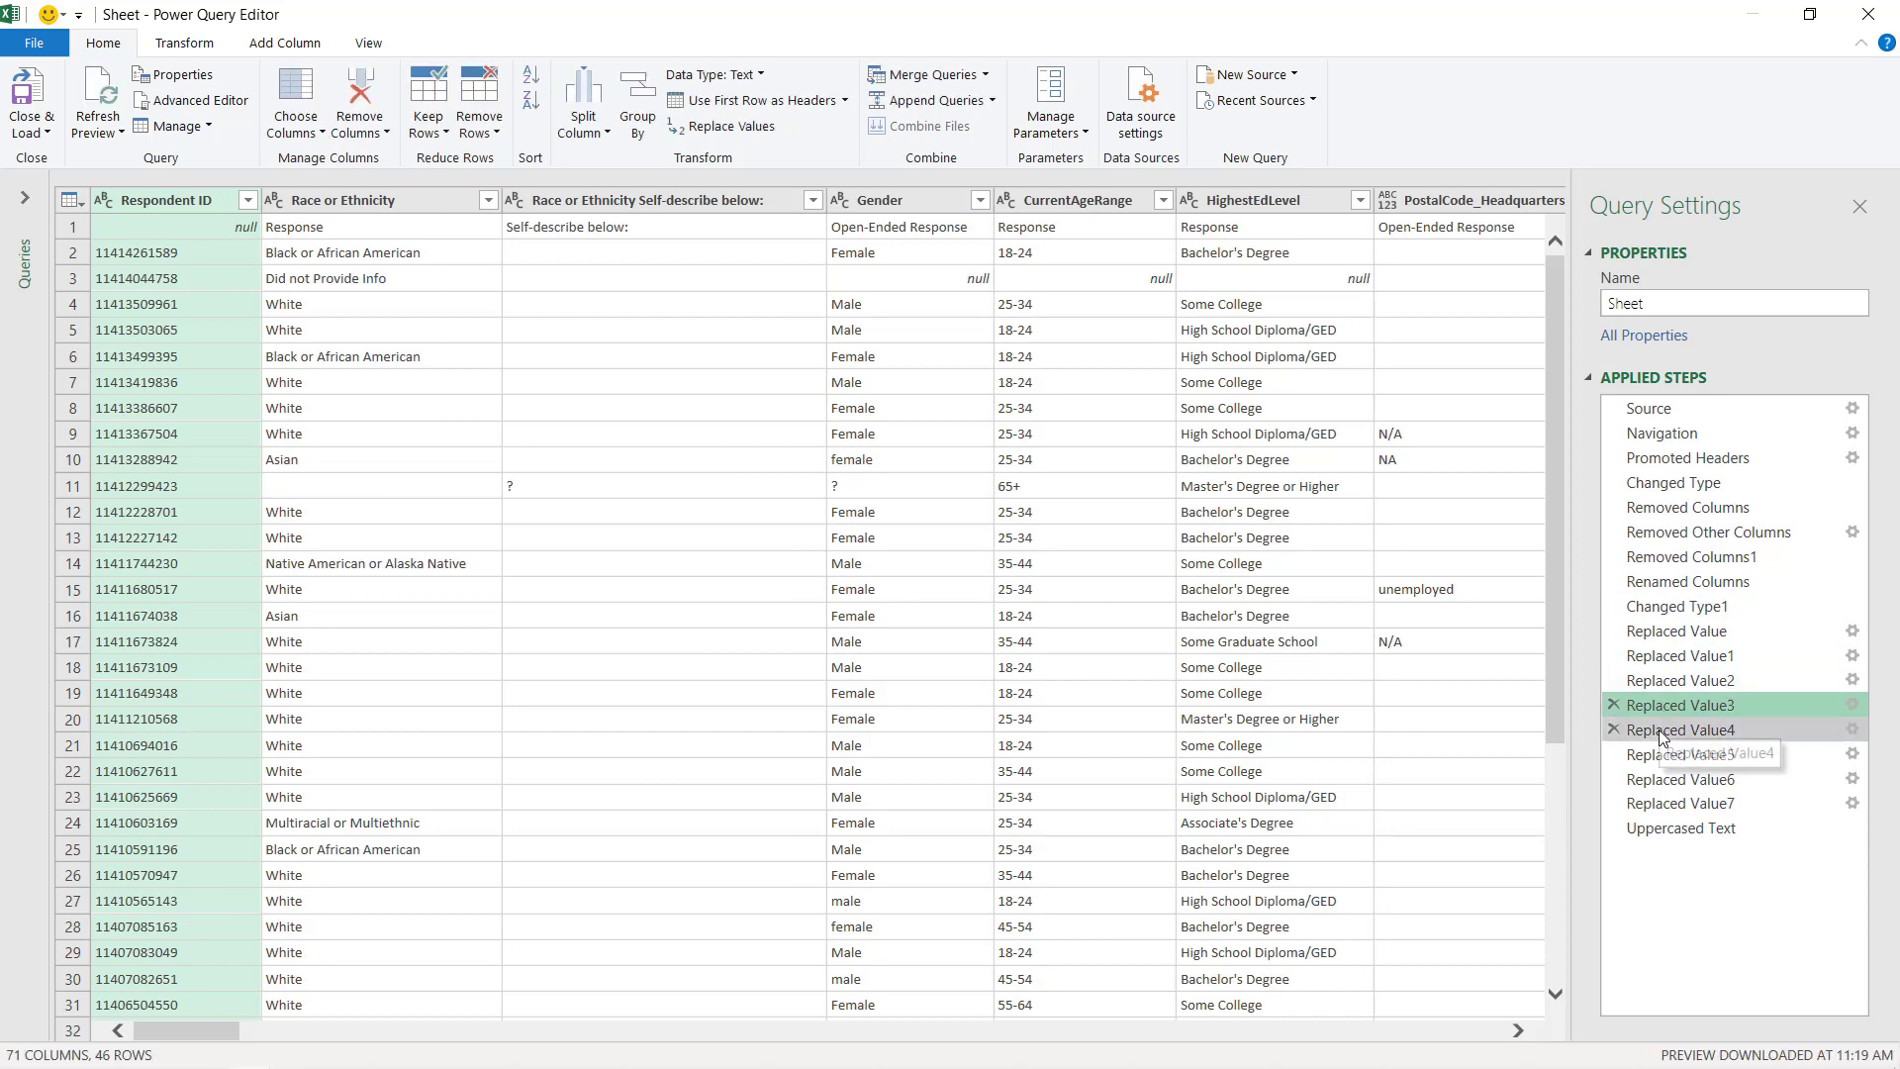
left_click(1663, 733)
left_click(1662, 761)
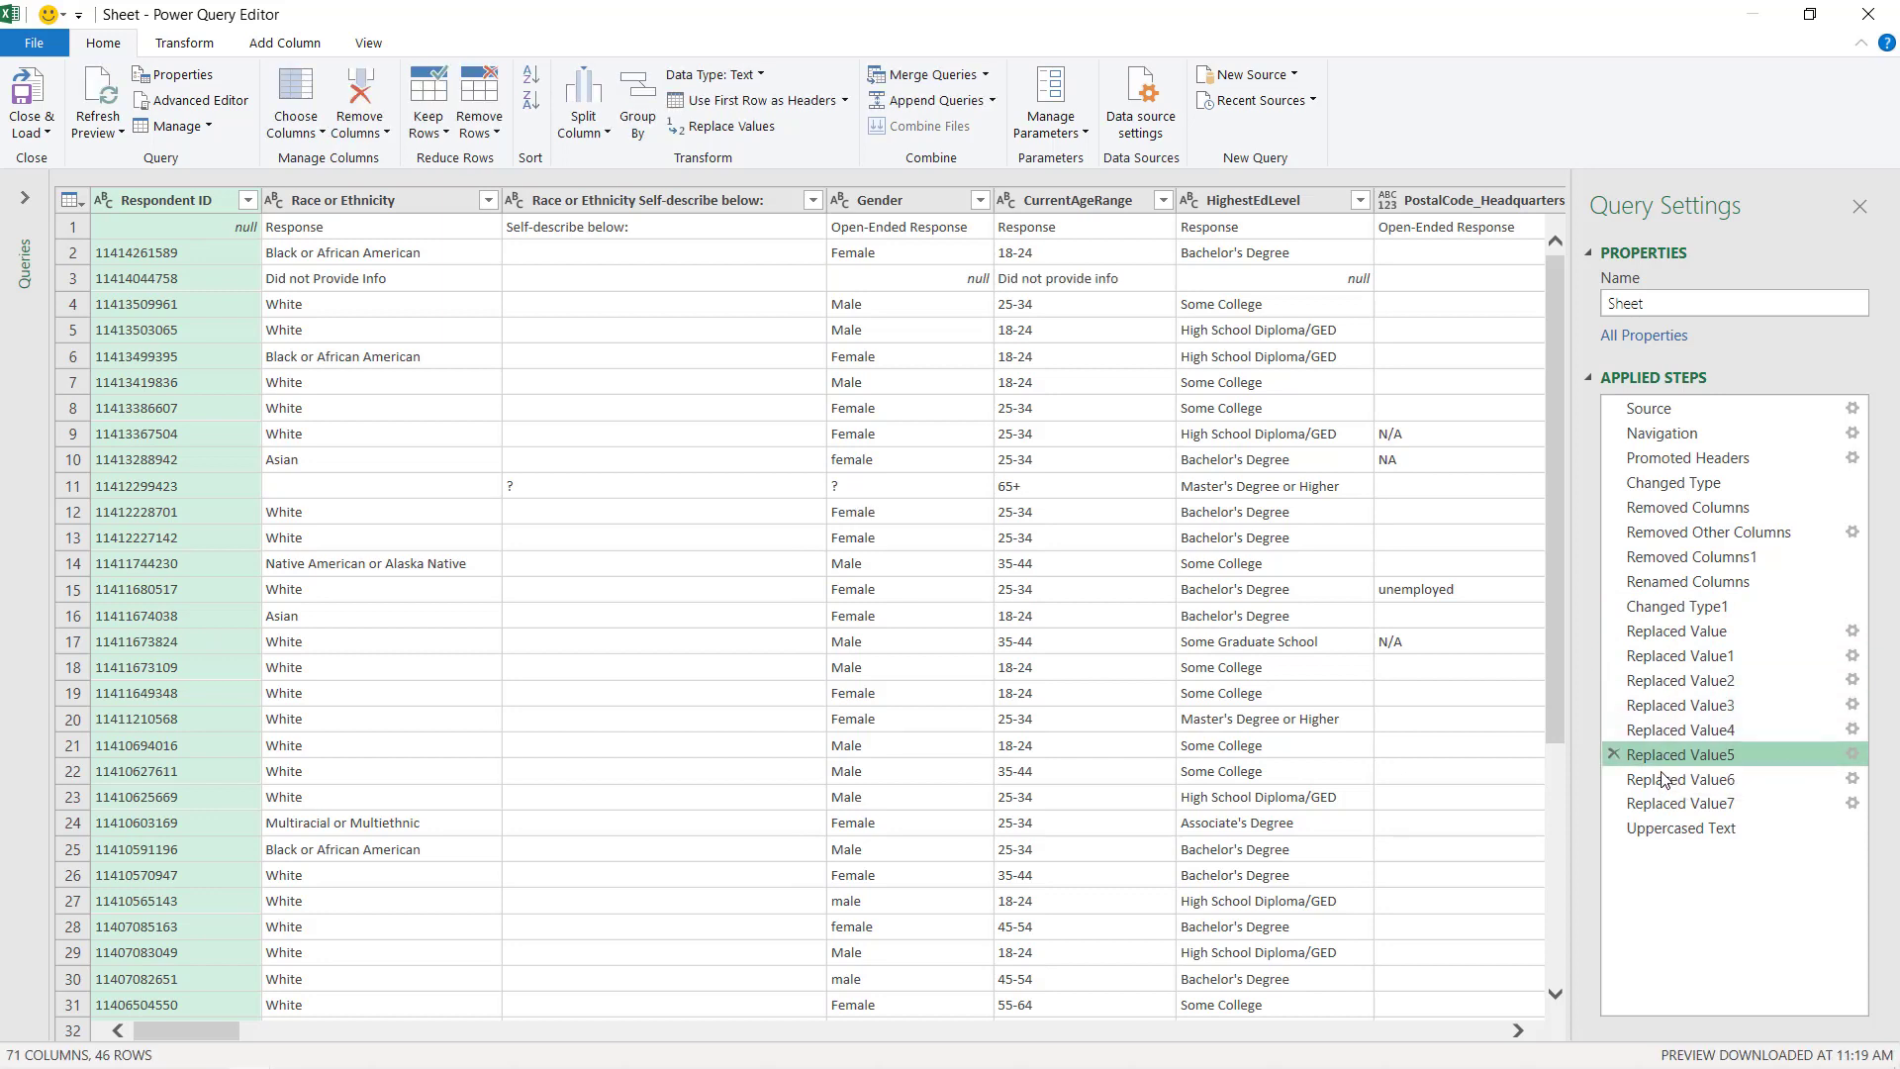
left_click(1660, 782)
left_click(1655, 805)
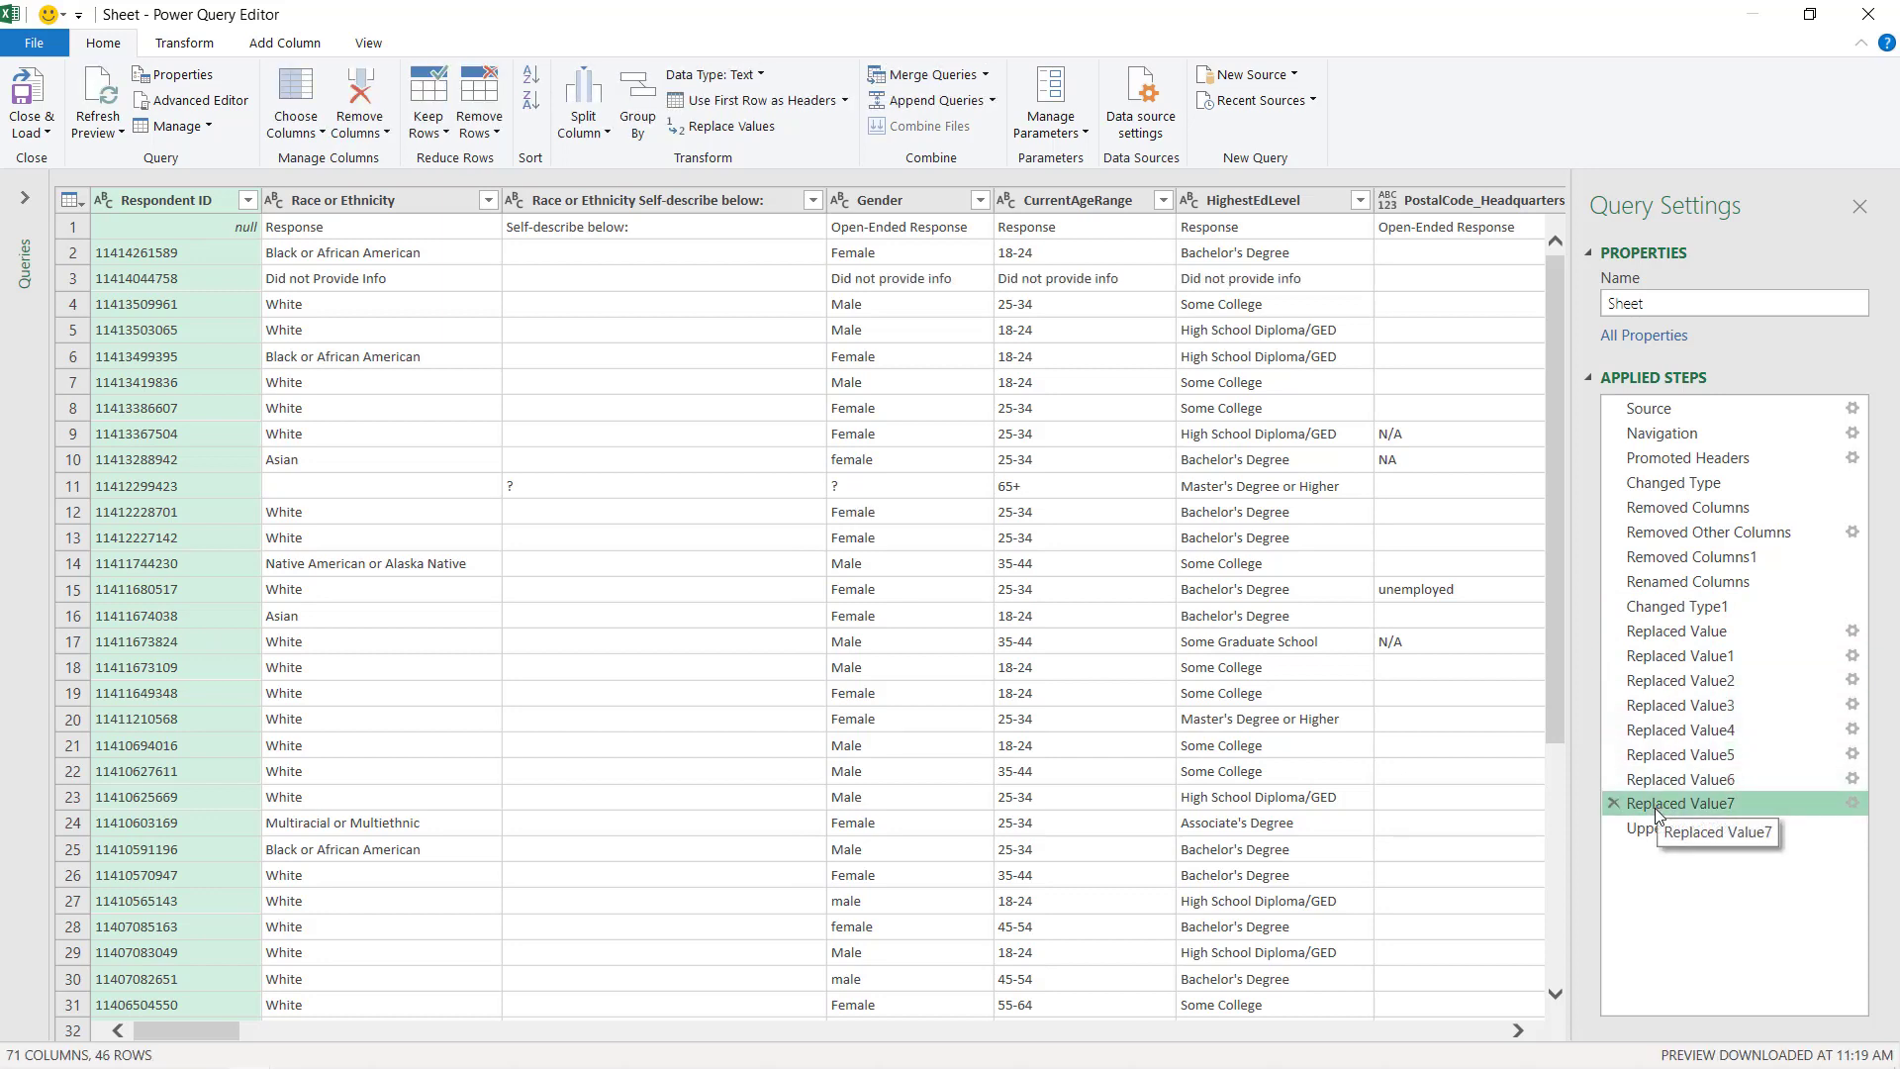
Step: Step back from Replaced Value6 to the Replaced Value3 preview
left_click(1657, 782)
left_click(1656, 756)
left_click(1656, 729)
left_click(1658, 705)
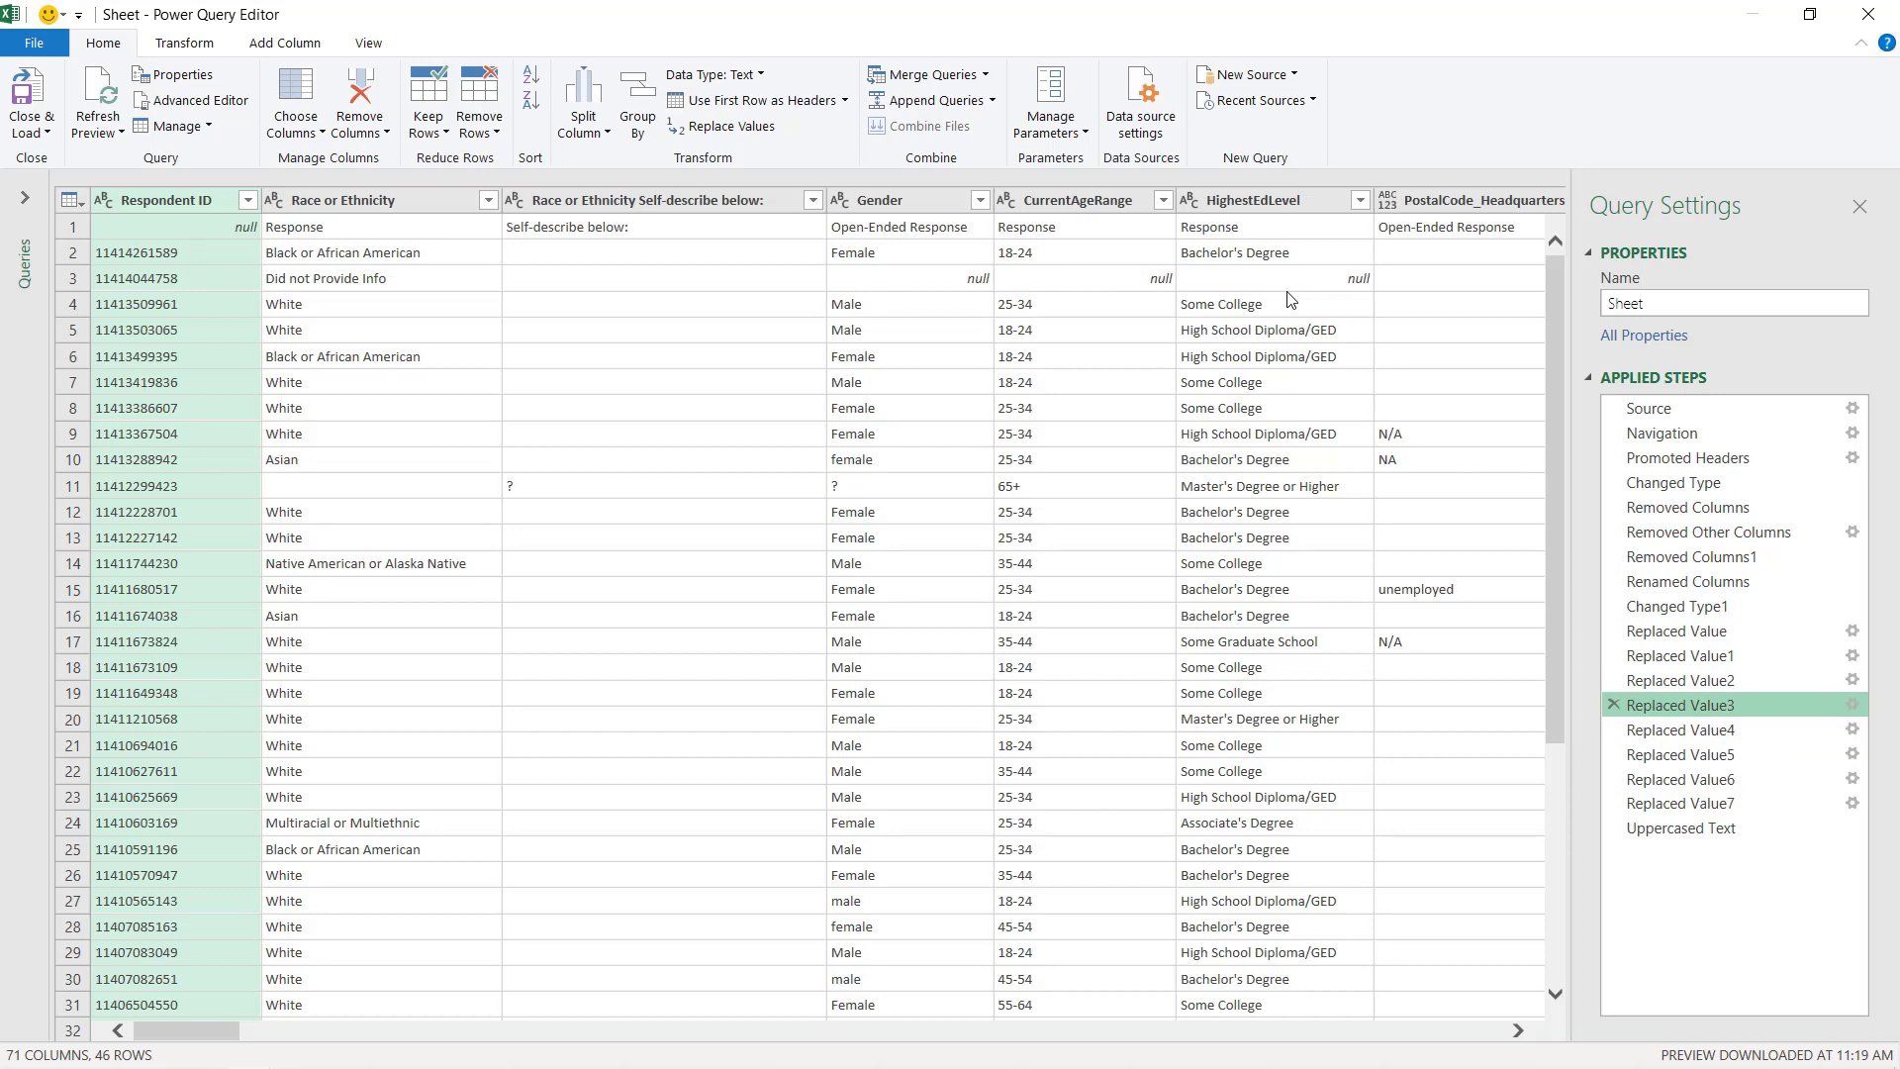
Step: Preview Replaced Value4 through 7 and Uppercased Text, checking row 3, ending on Uppercased Text
left_click(1694, 732)
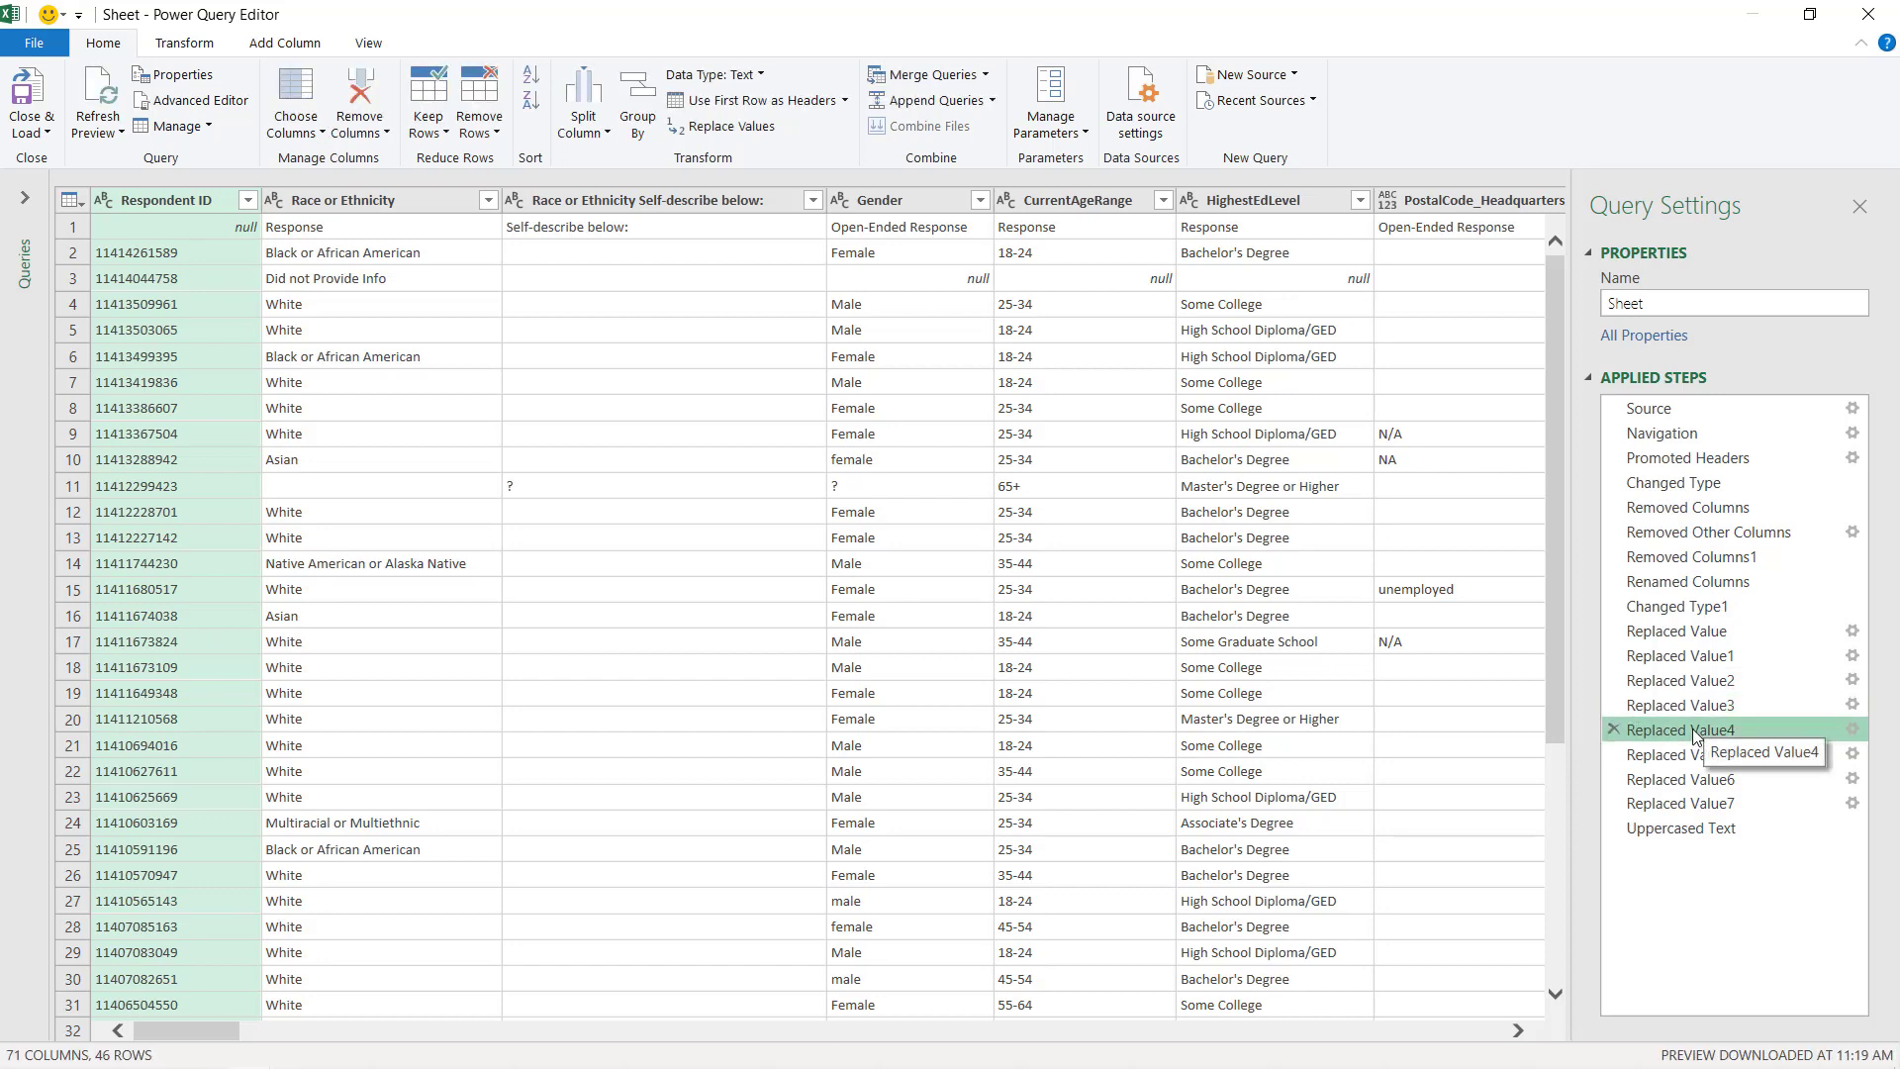
left_click(1684, 756)
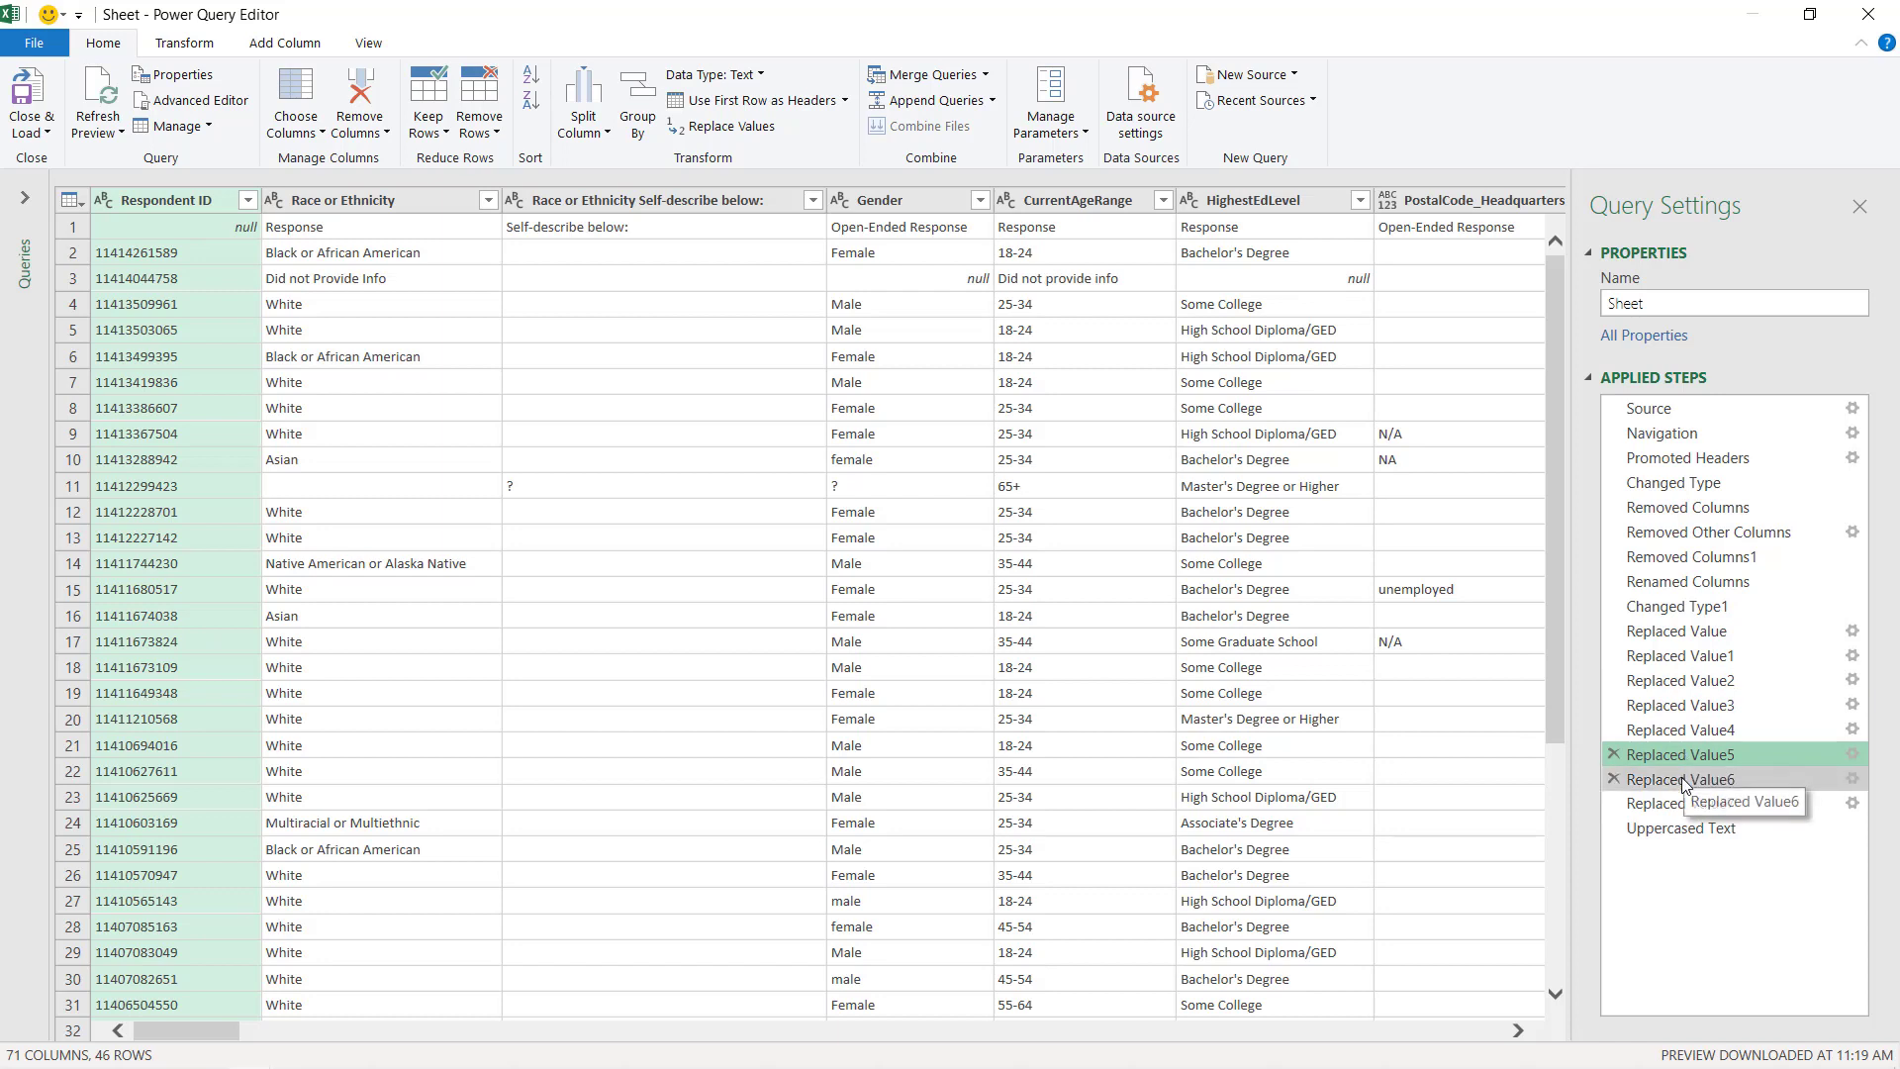
left_click(1685, 780)
left_click(1679, 807)
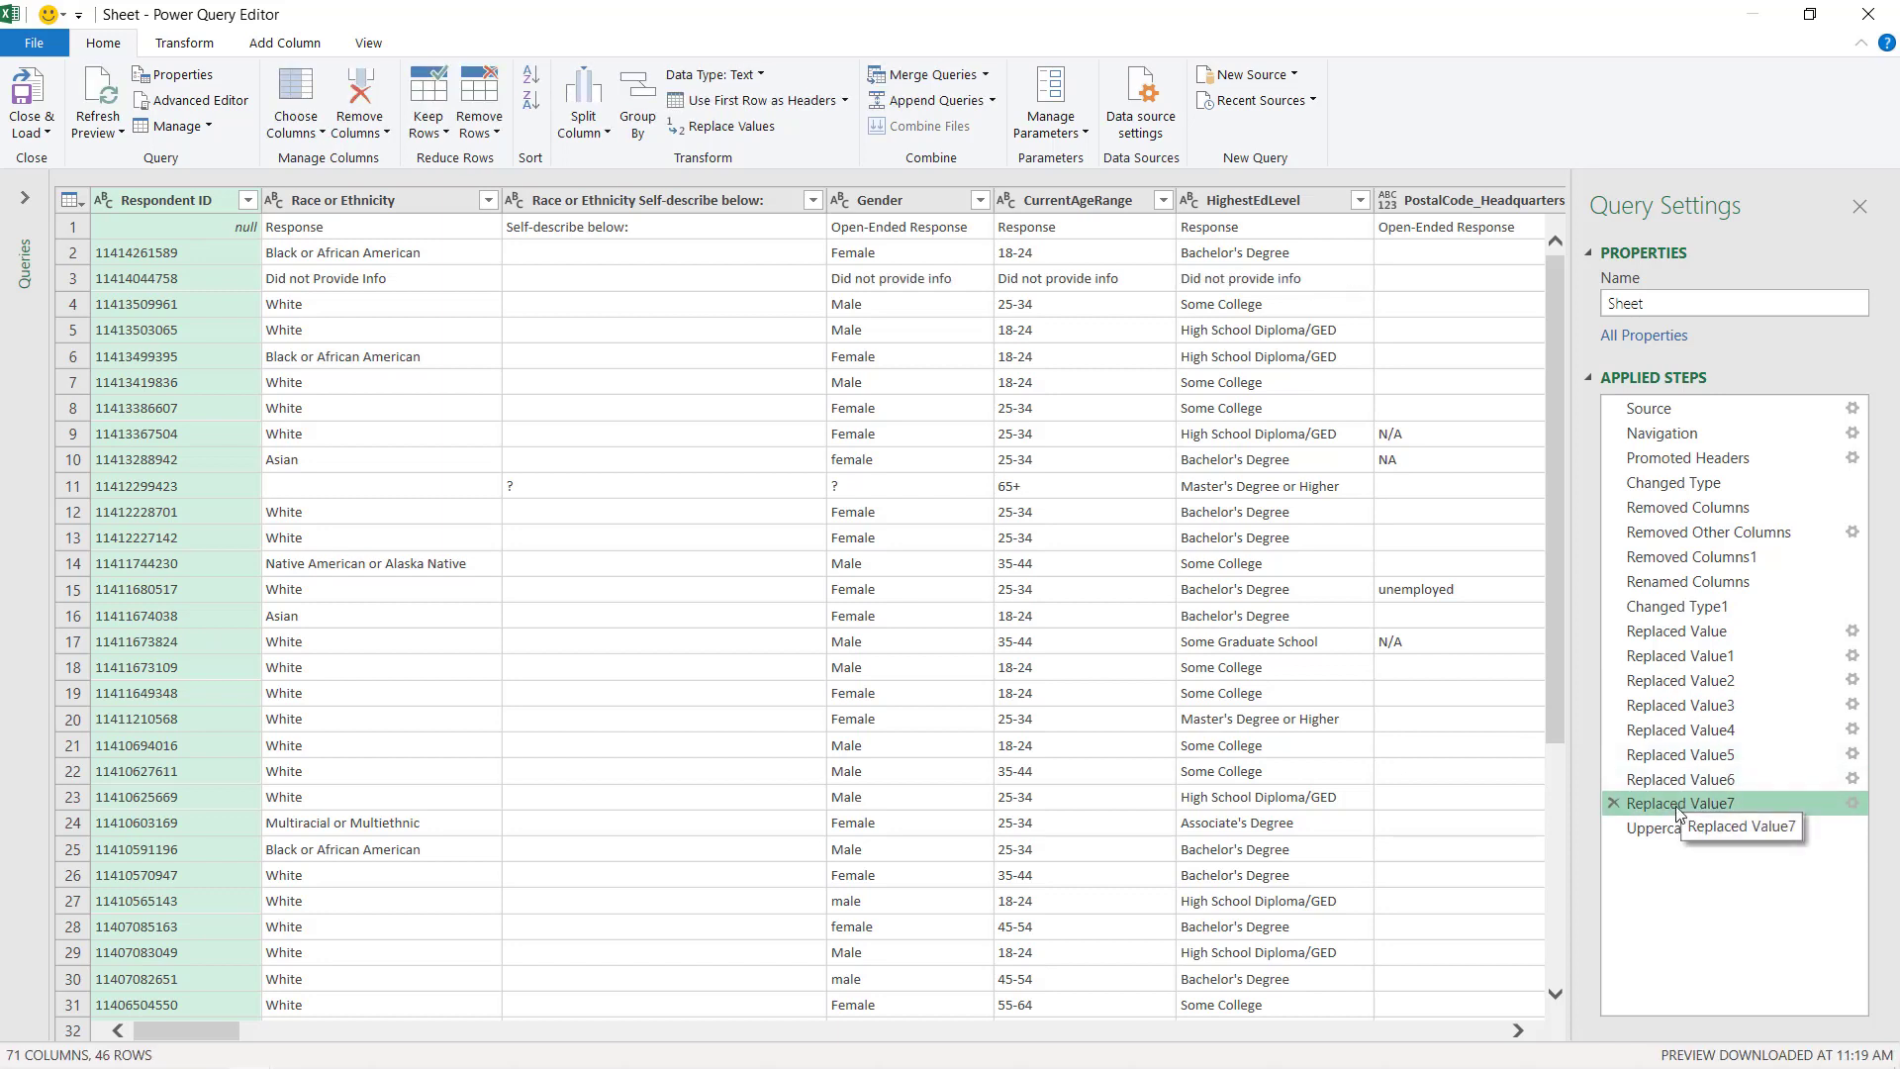
left_click(1677, 827)
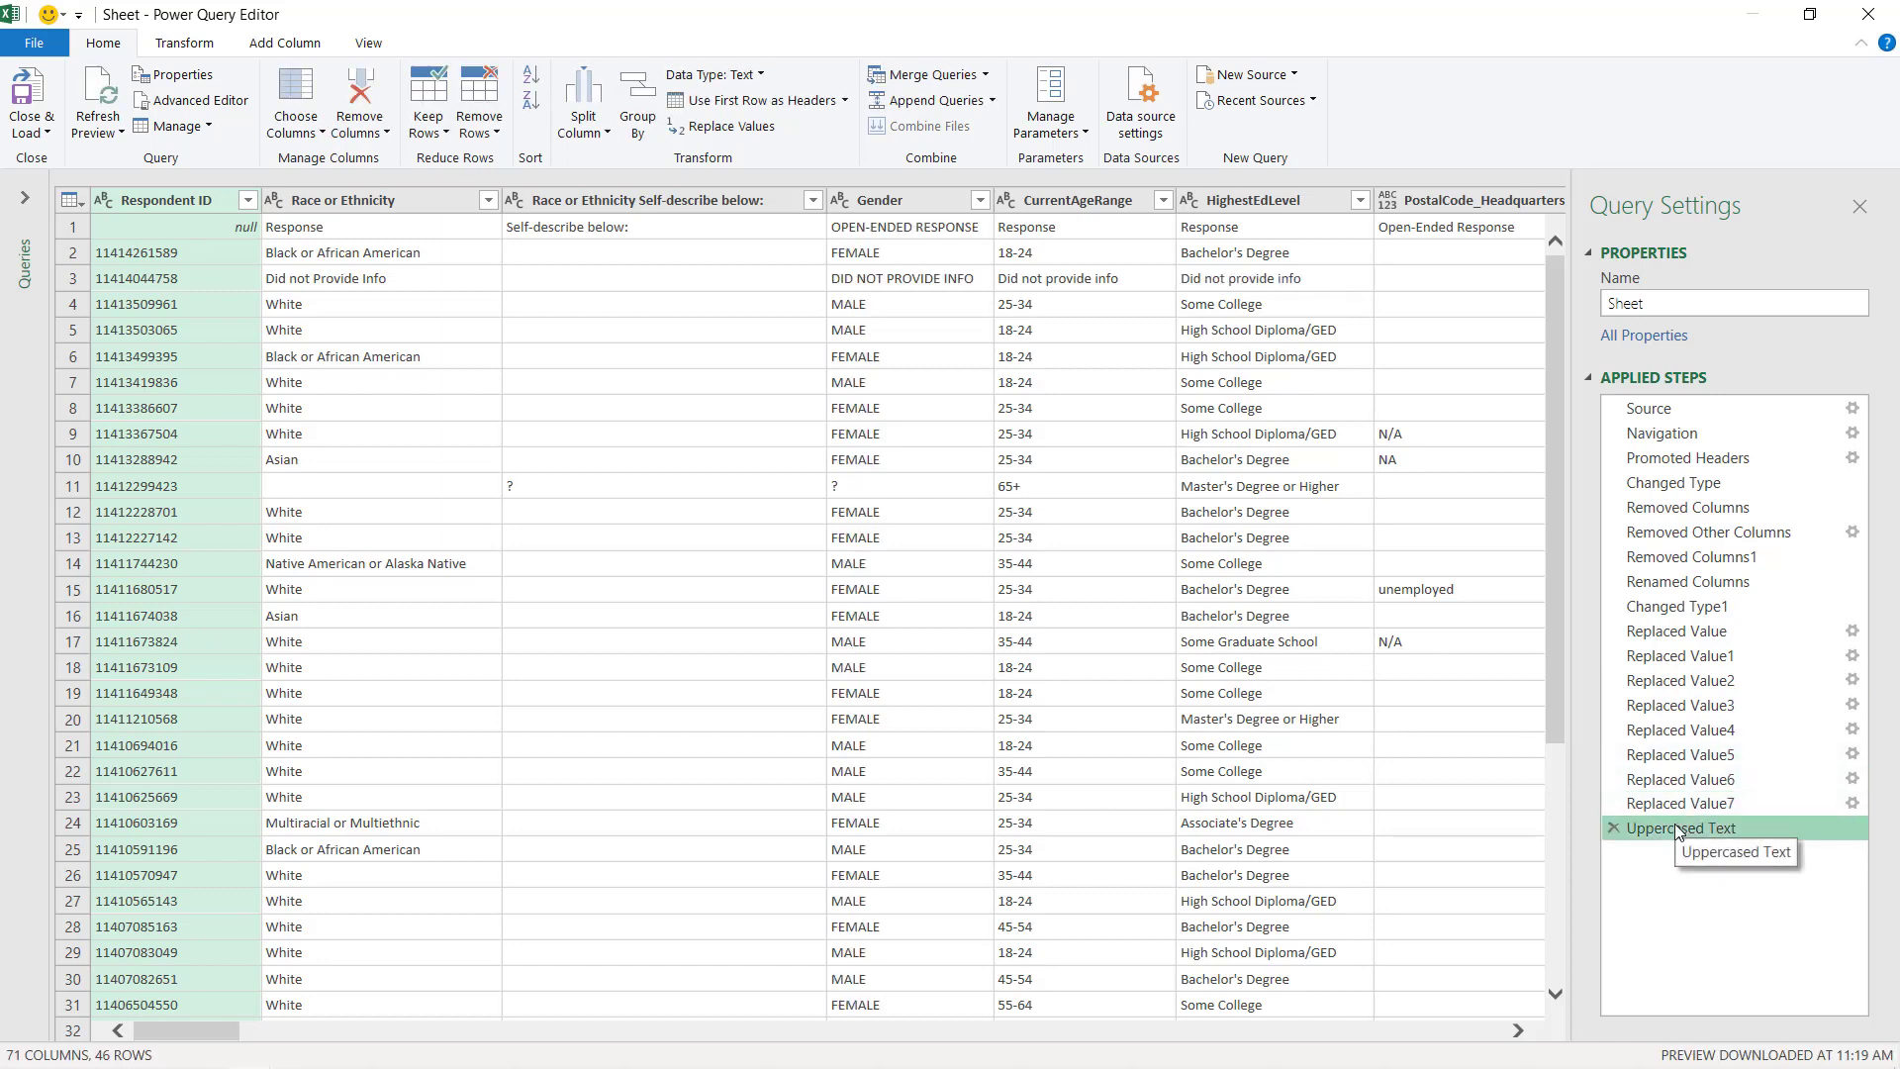
left_click(1669, 804)
left_click(1672, 829)
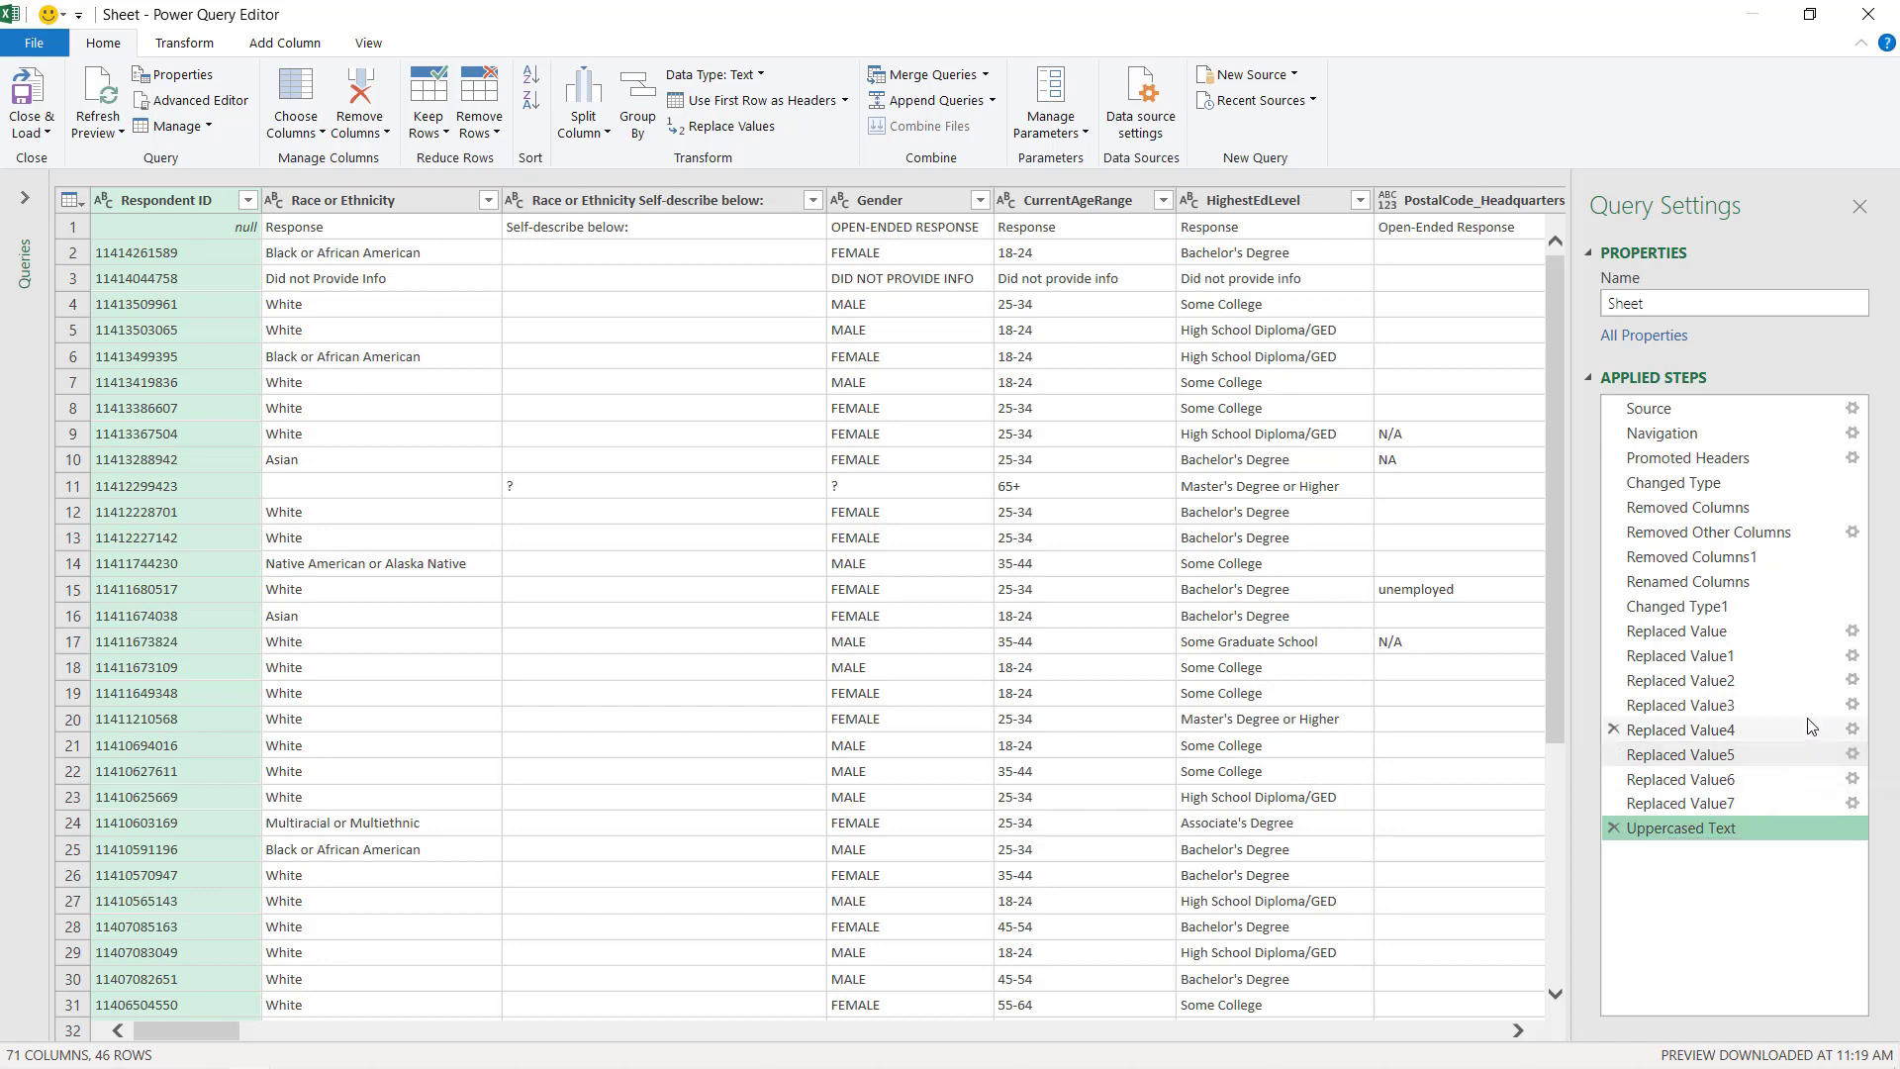
Step: Review the Replaced Value1 settings, then cancel the Replace Values dialog without adding a step
left_click(1854, 665)
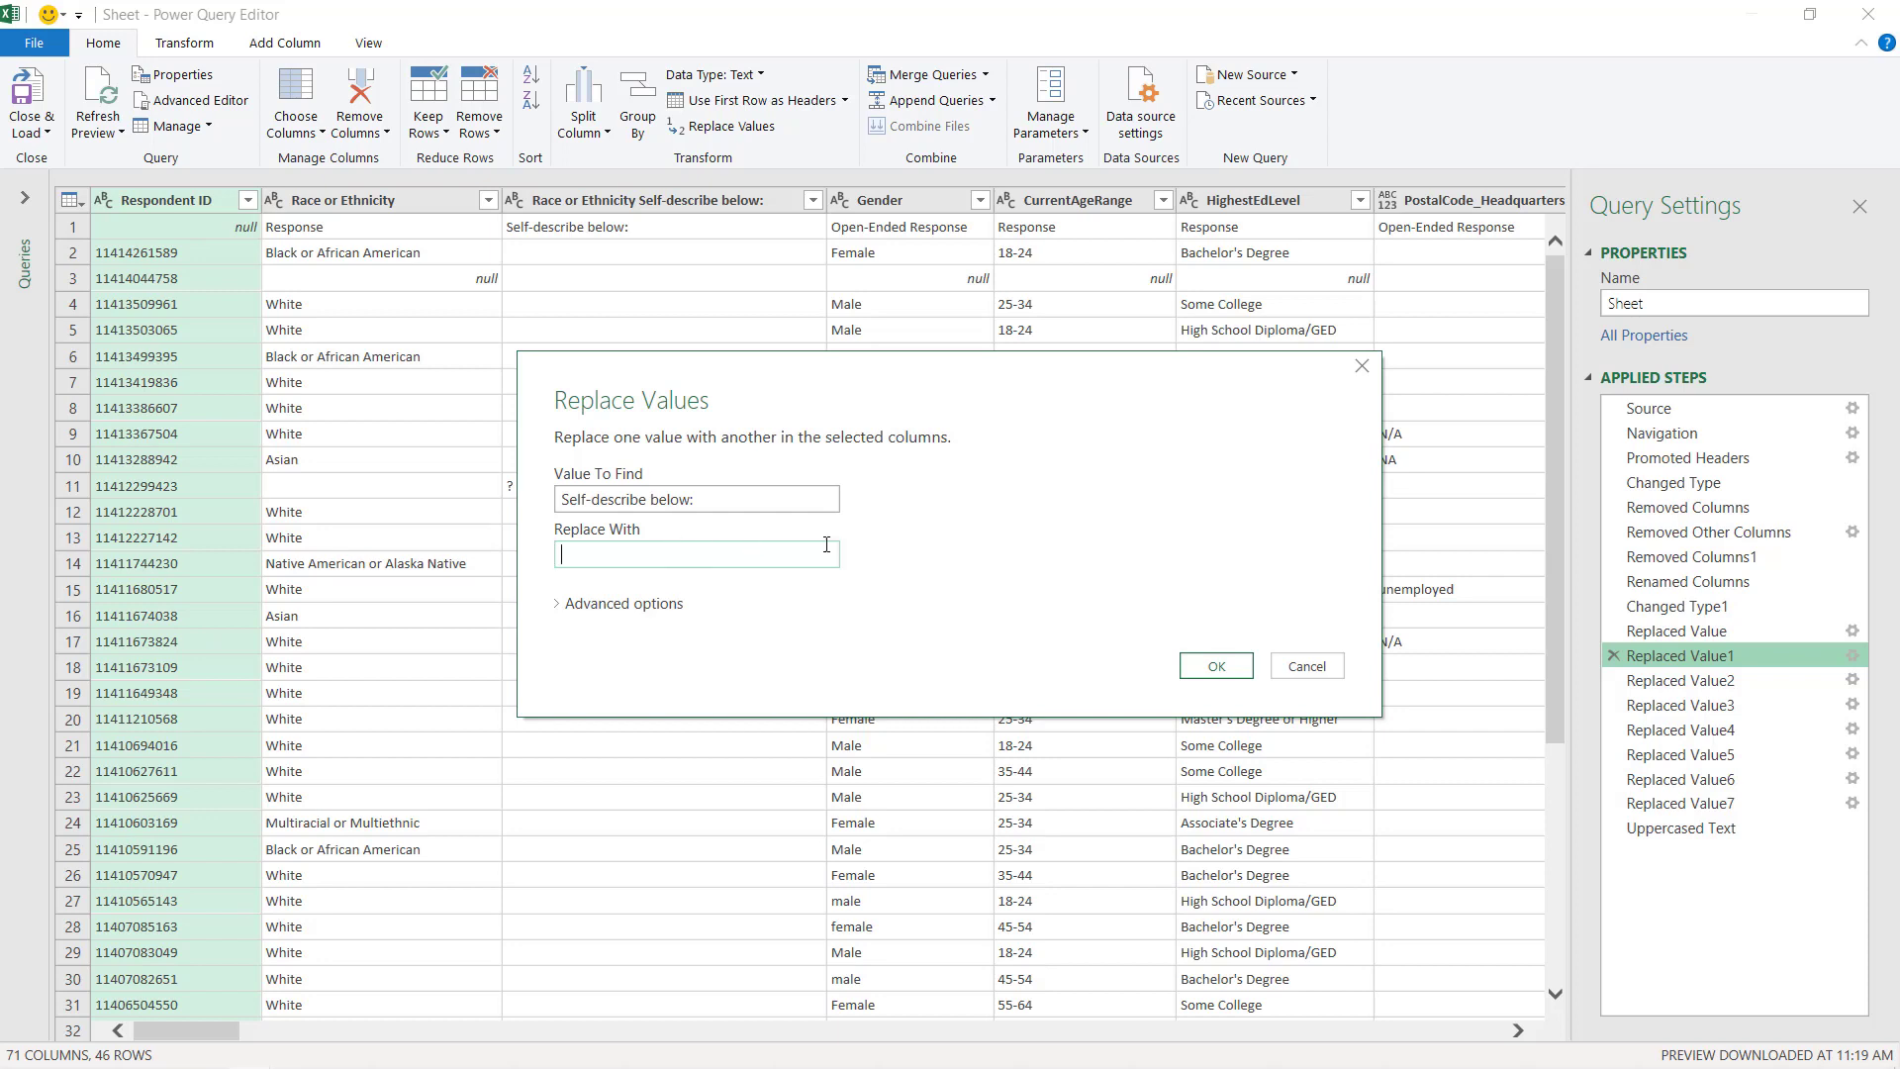
left_click(1306, 666)
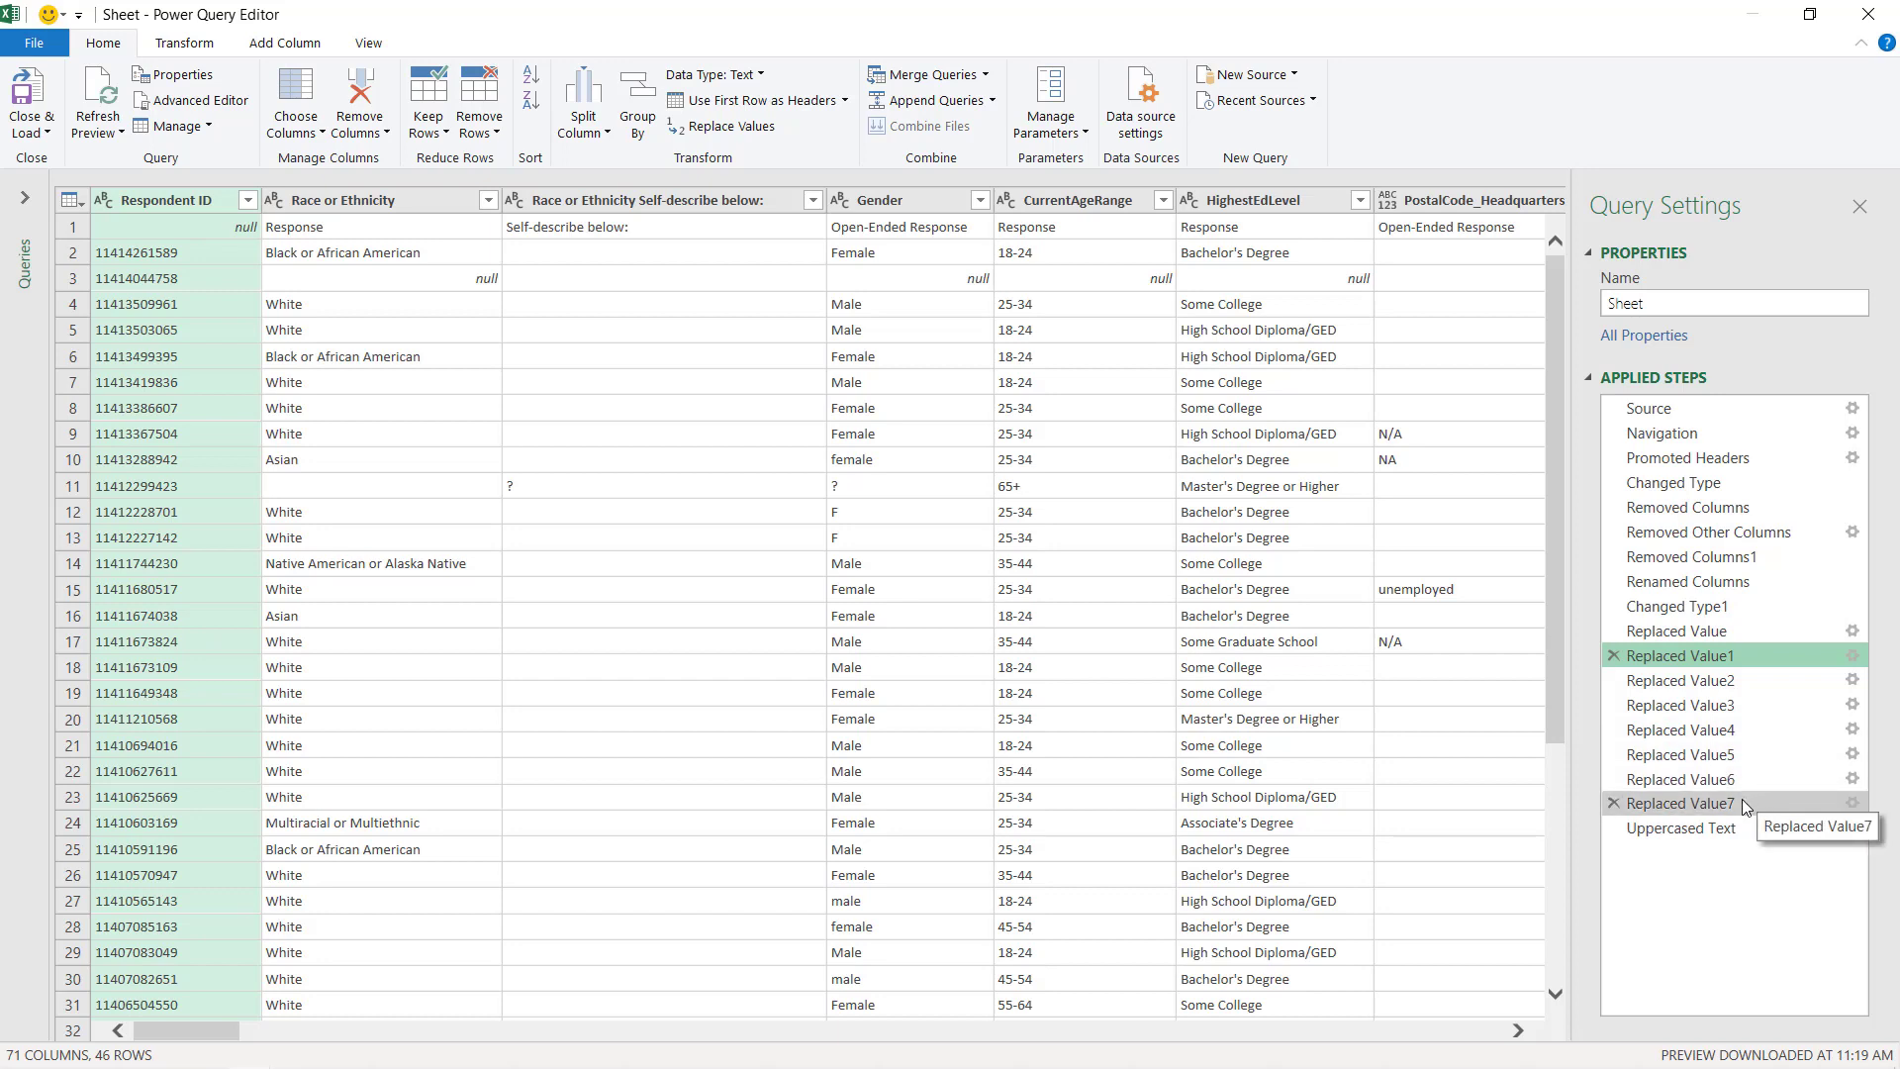
Step: In the Advanced Editor, change 'info' to 'Info' in the Replaced Value5 and 6 lines
left_click(191, 107)
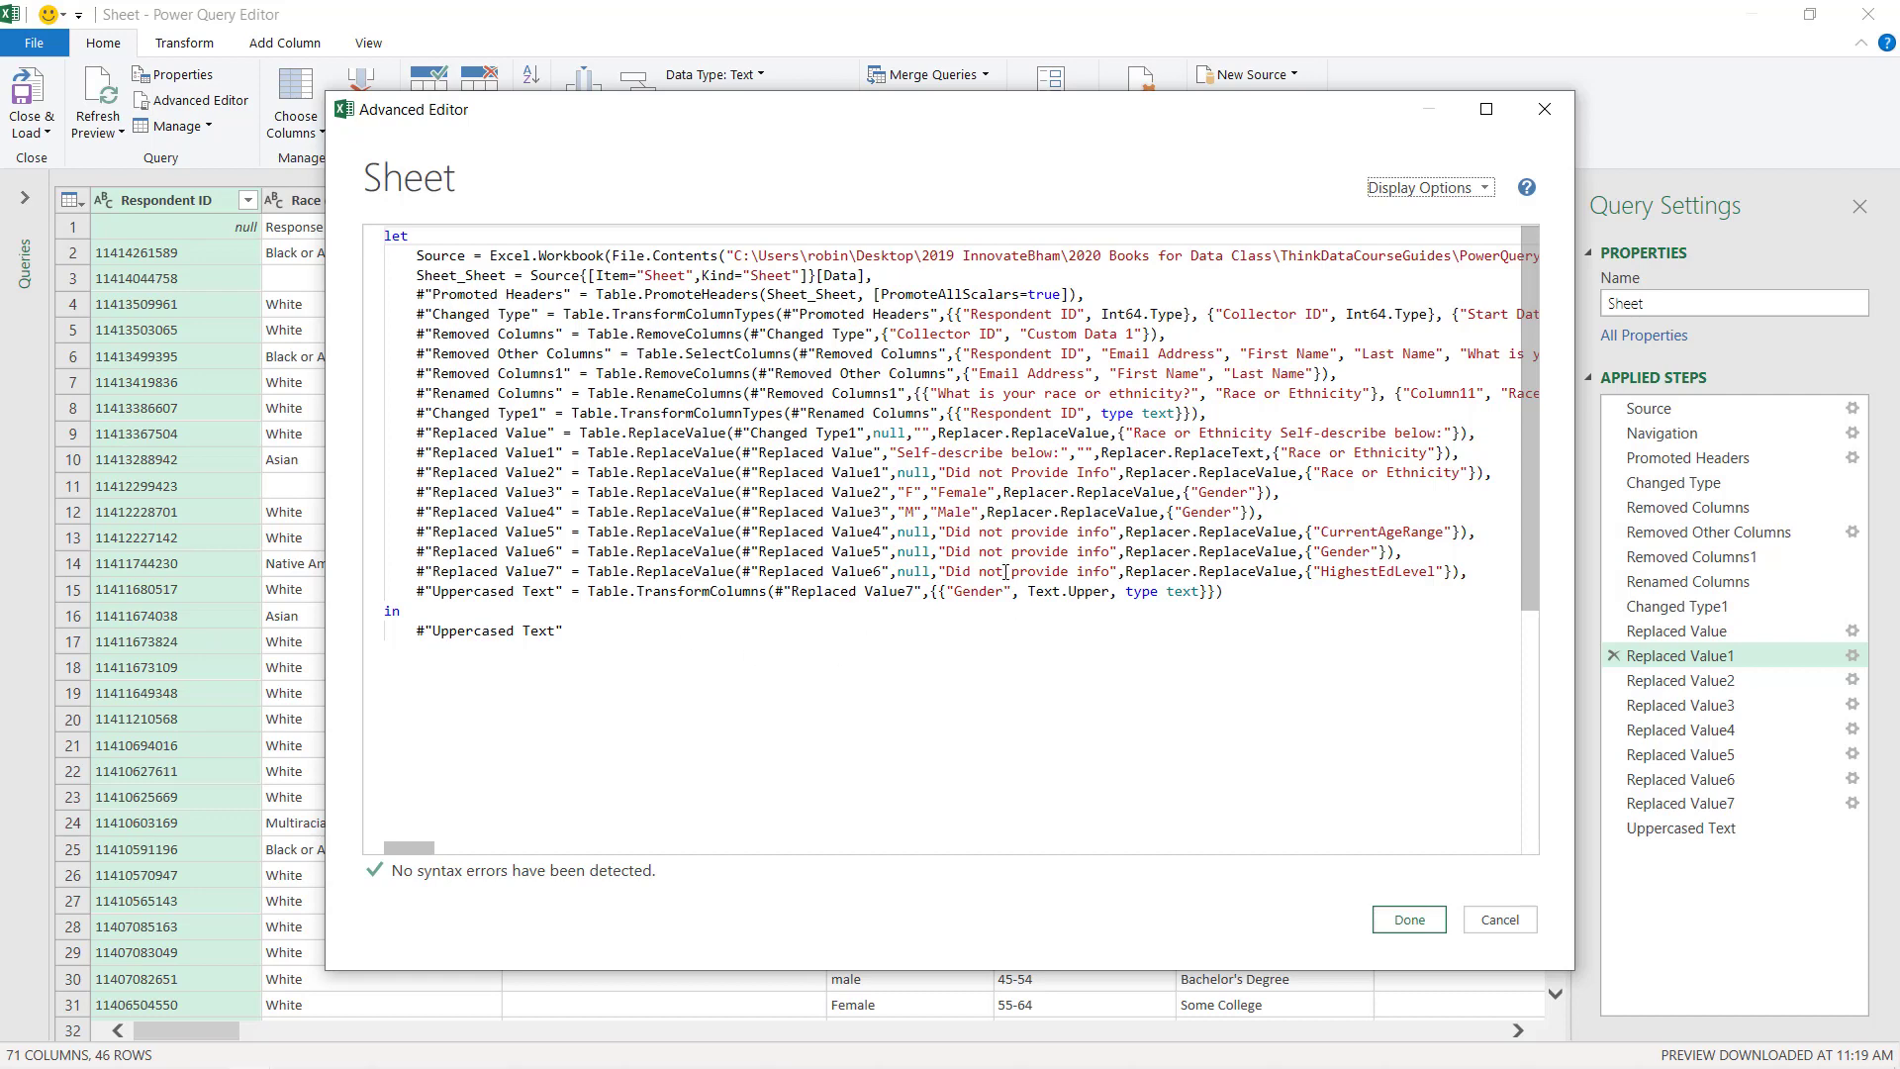
double_click(1095, 535)
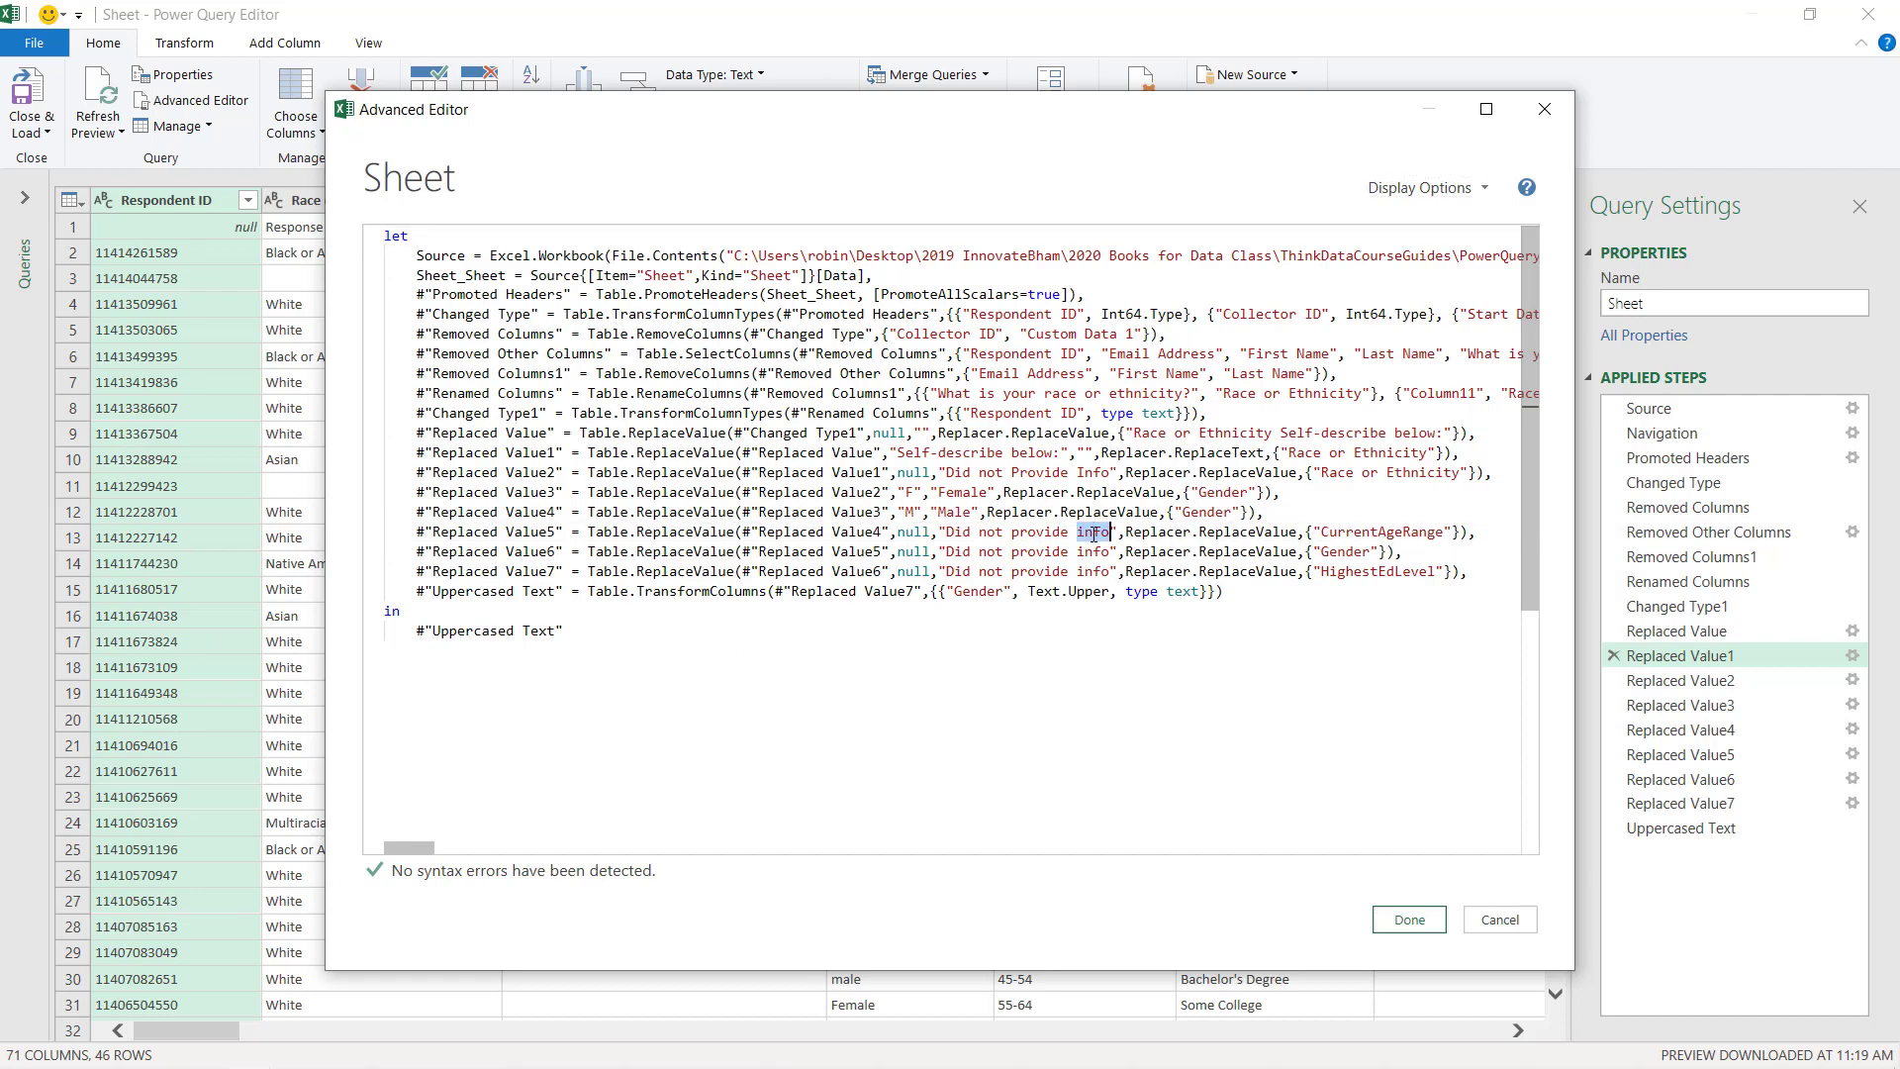
type("Info")
double_click(1088, 551)
type("Info")
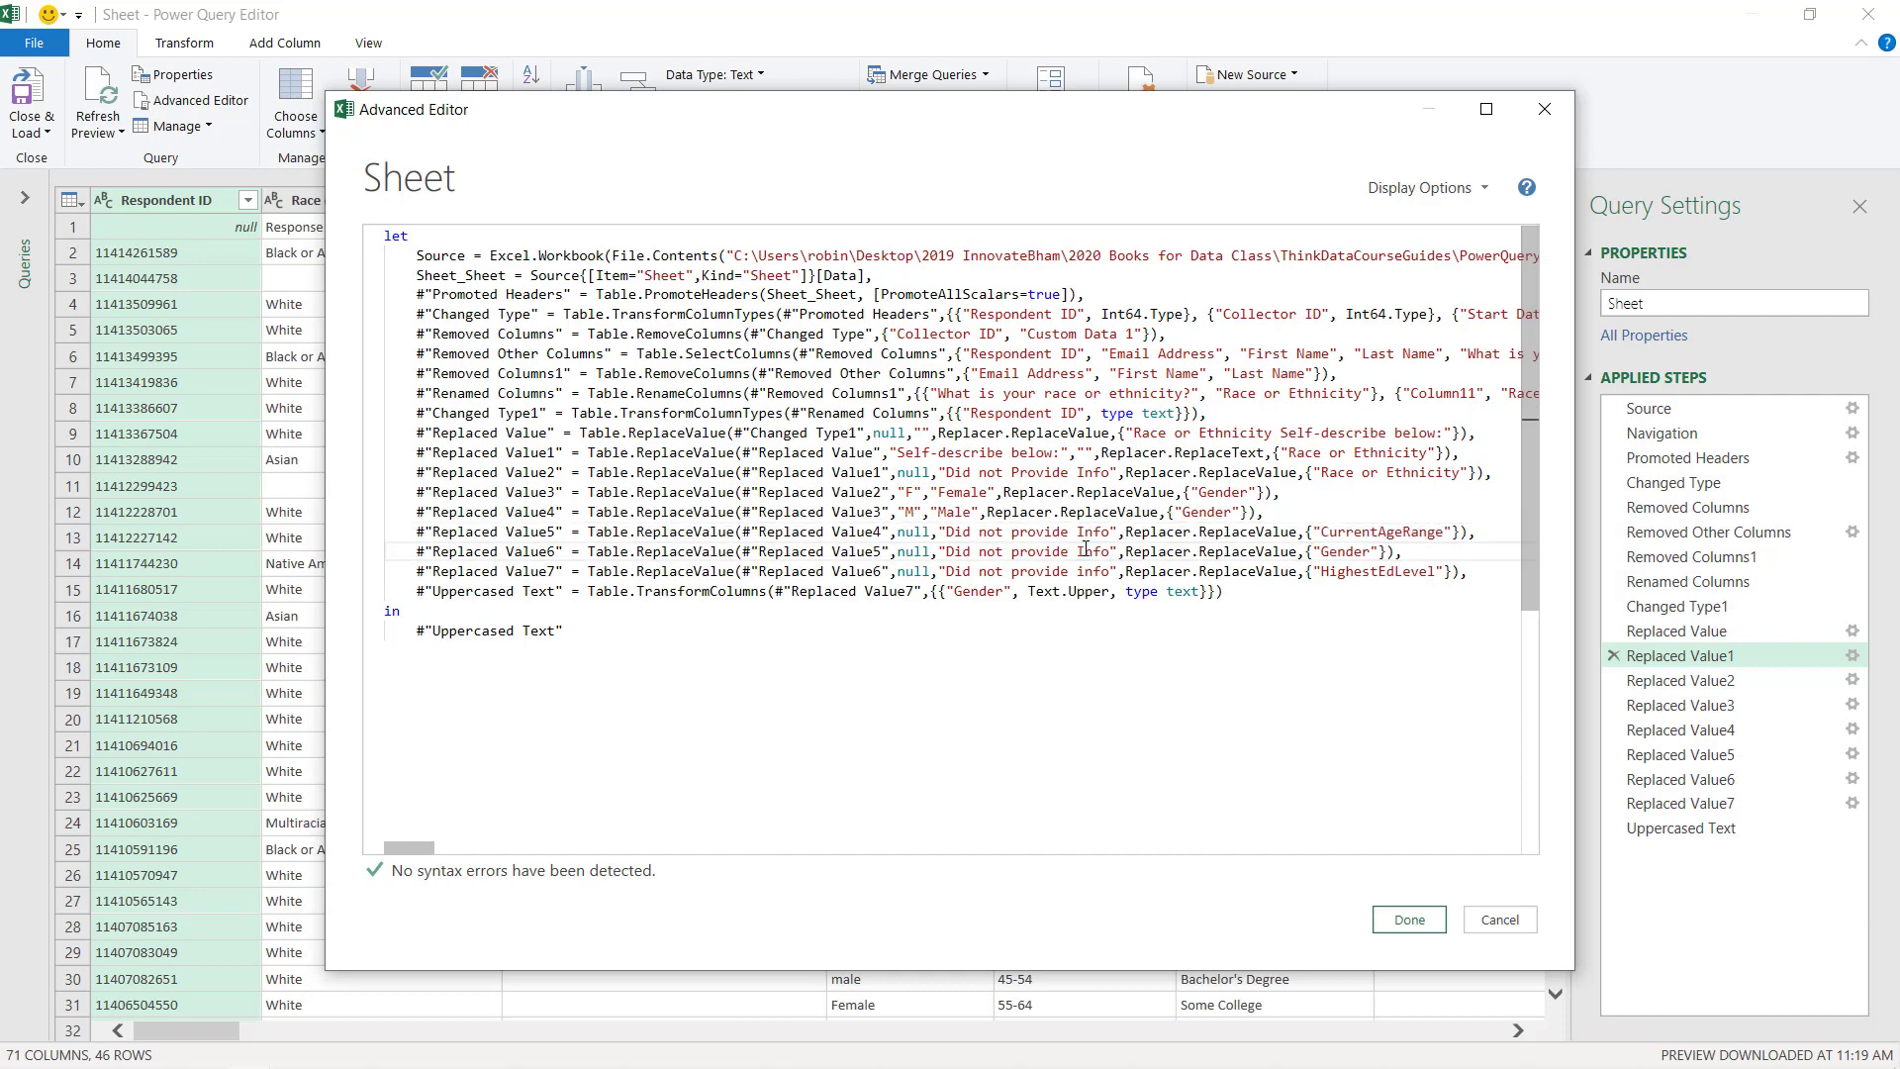
double_click(1095, 572)
type("Info")
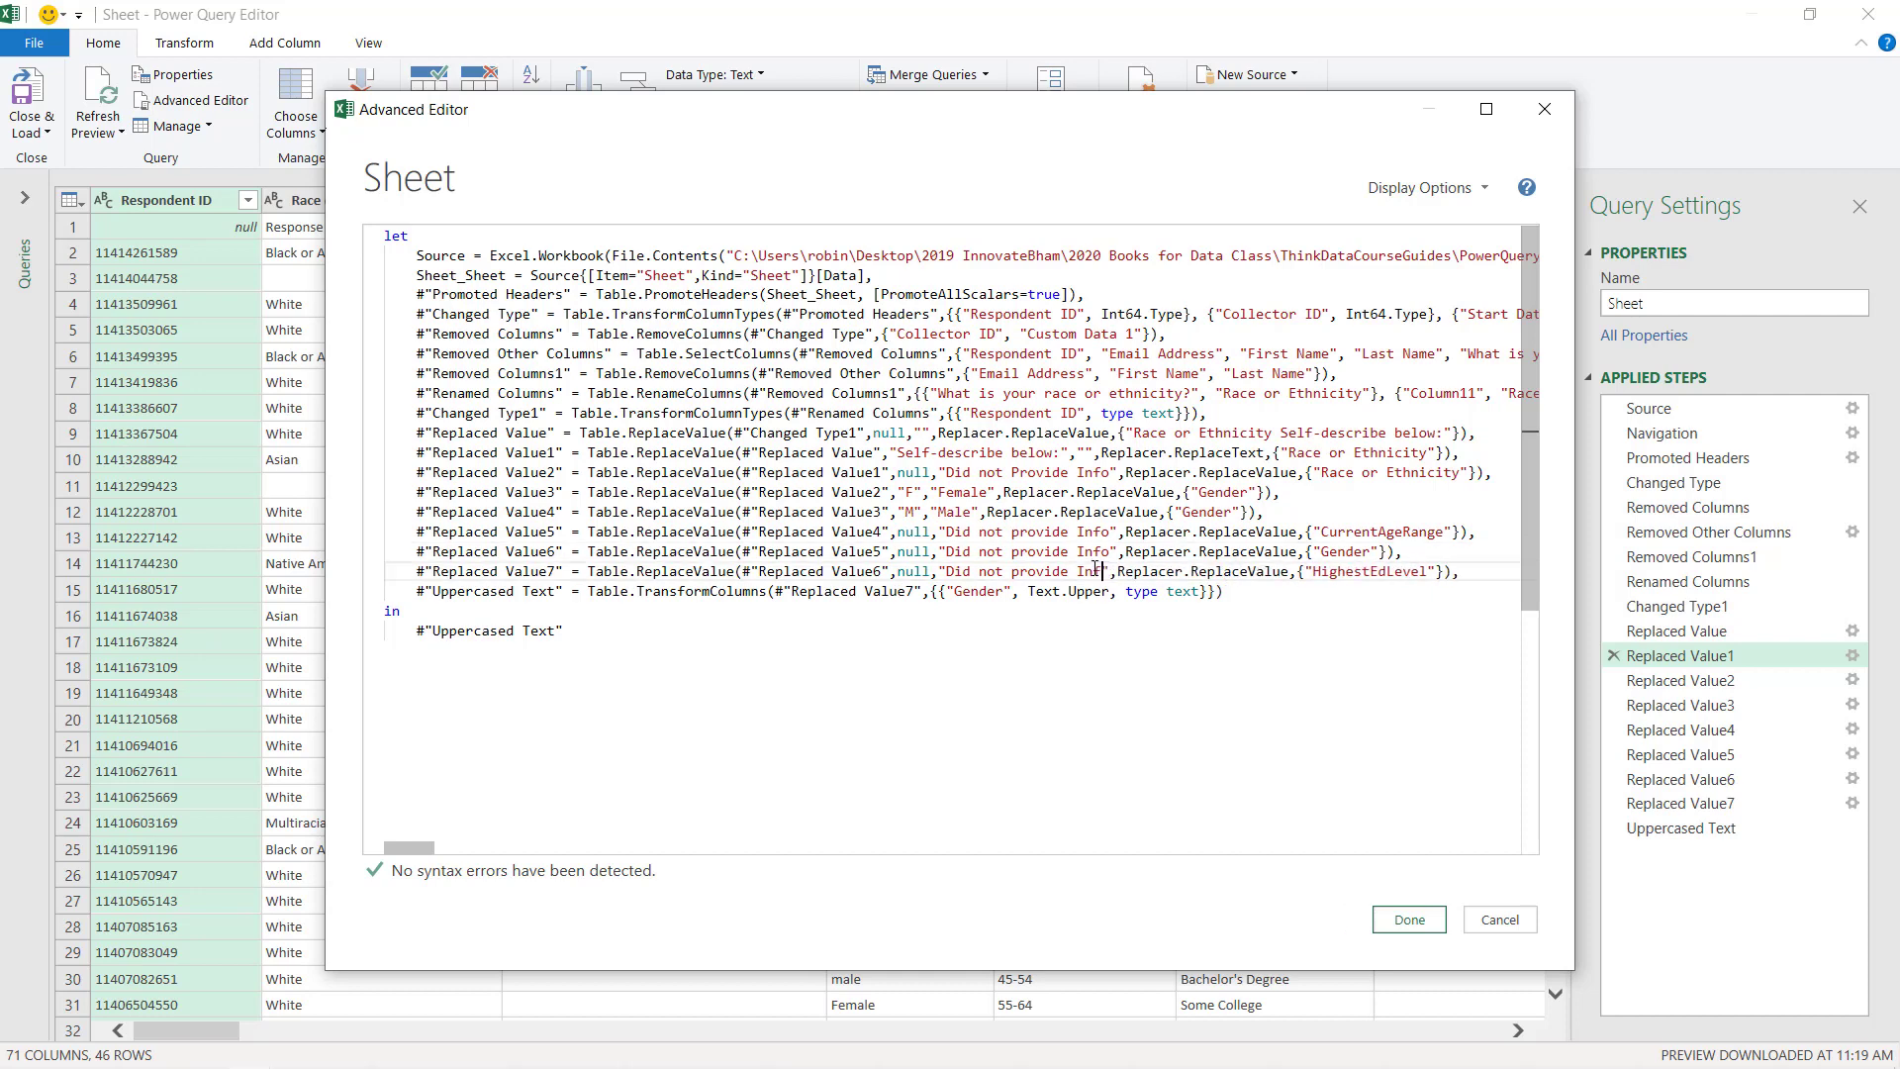
Step: Capitalise 'not' to 'Not' in the Replaced Value2, 5, 6 and 7 replacement texts
double_click(993, 473)
type("Not")
double_click(986, 534)
type("Not")
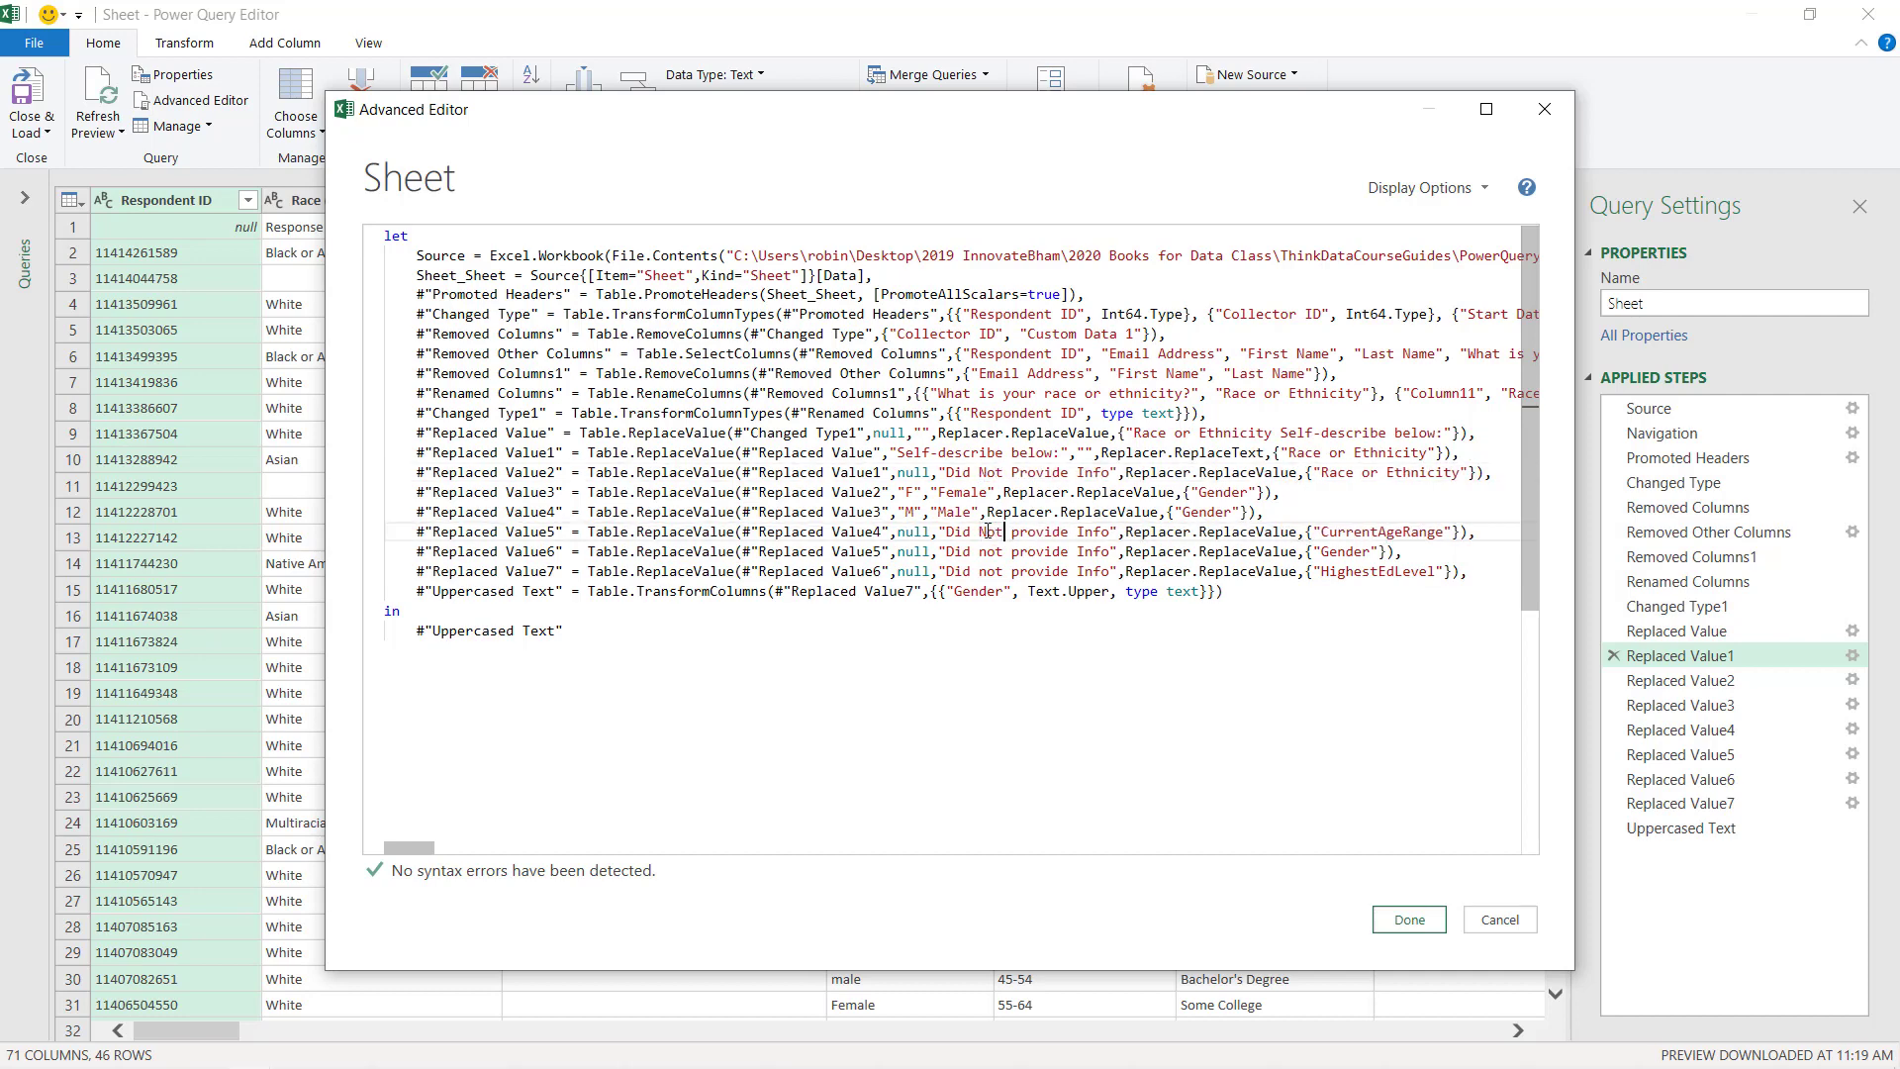
double_click(989, 554)
type("Not")
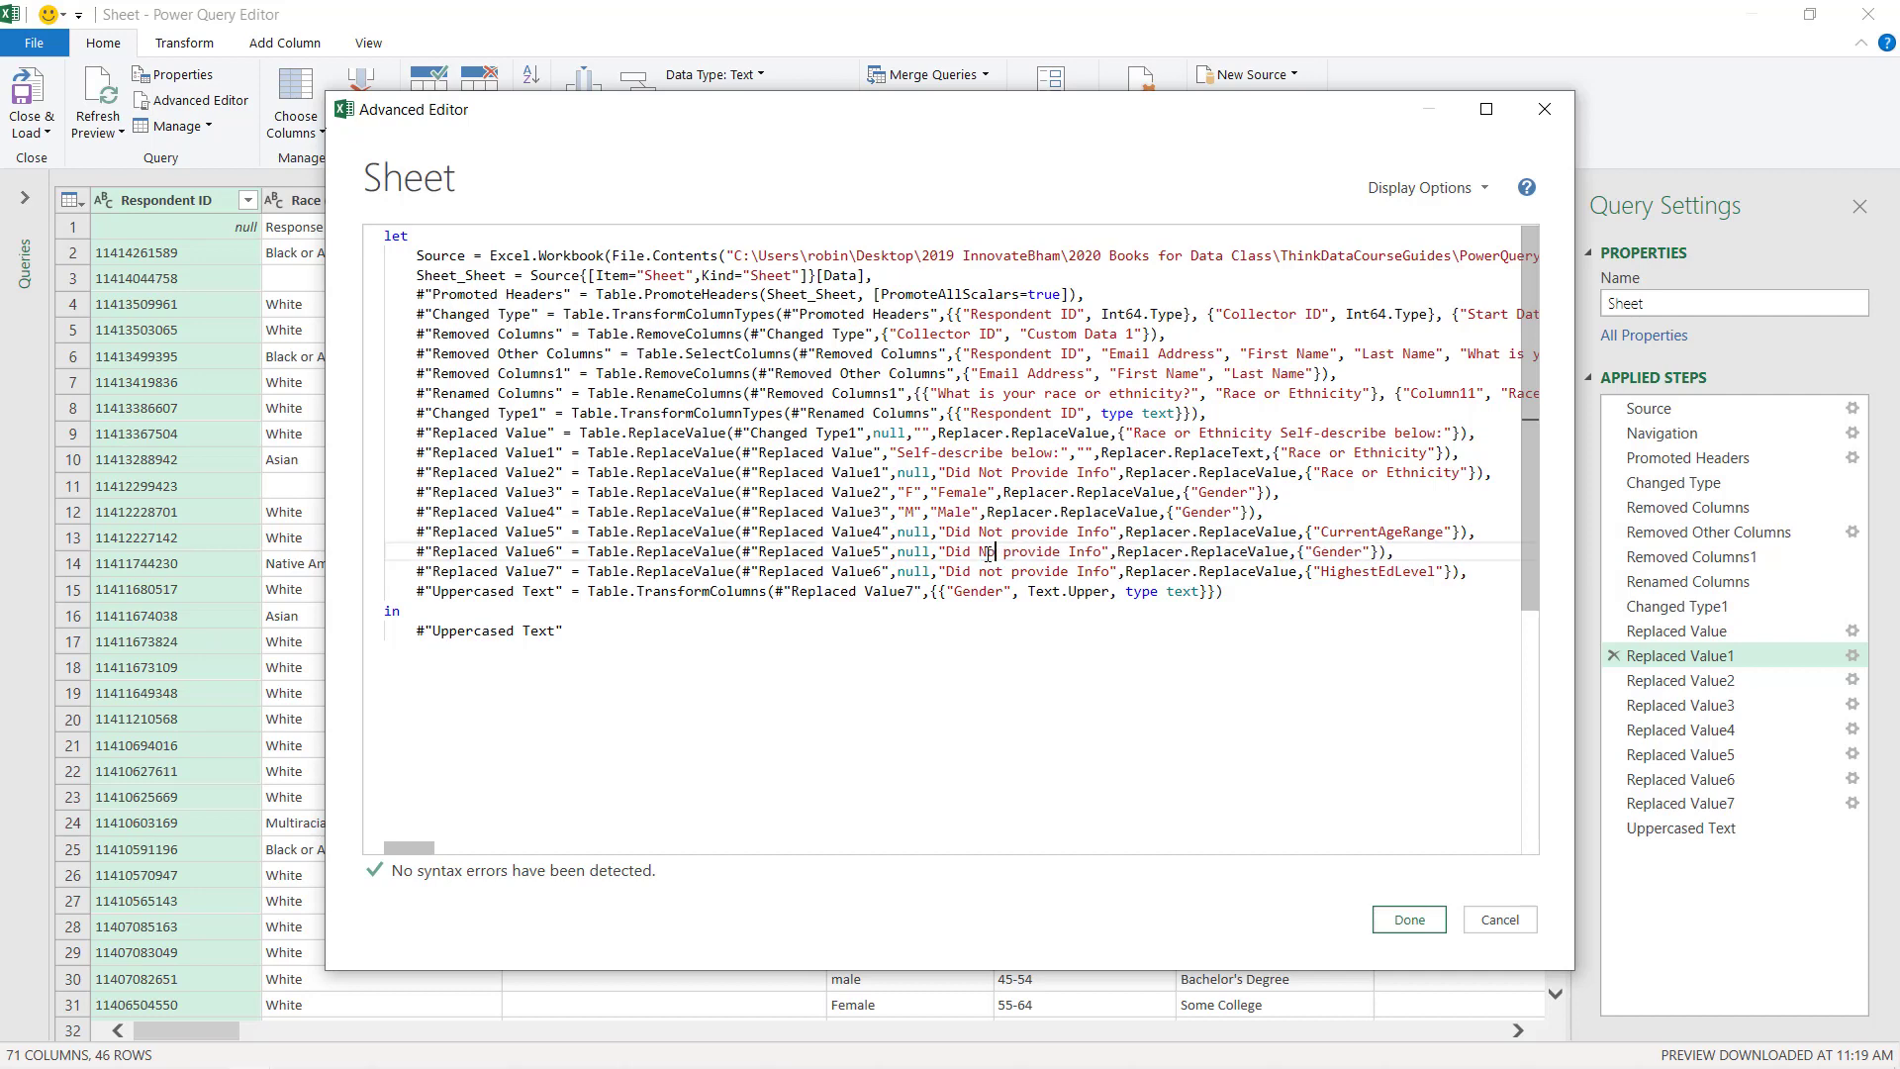
double_click(992, 572)
type("Not")
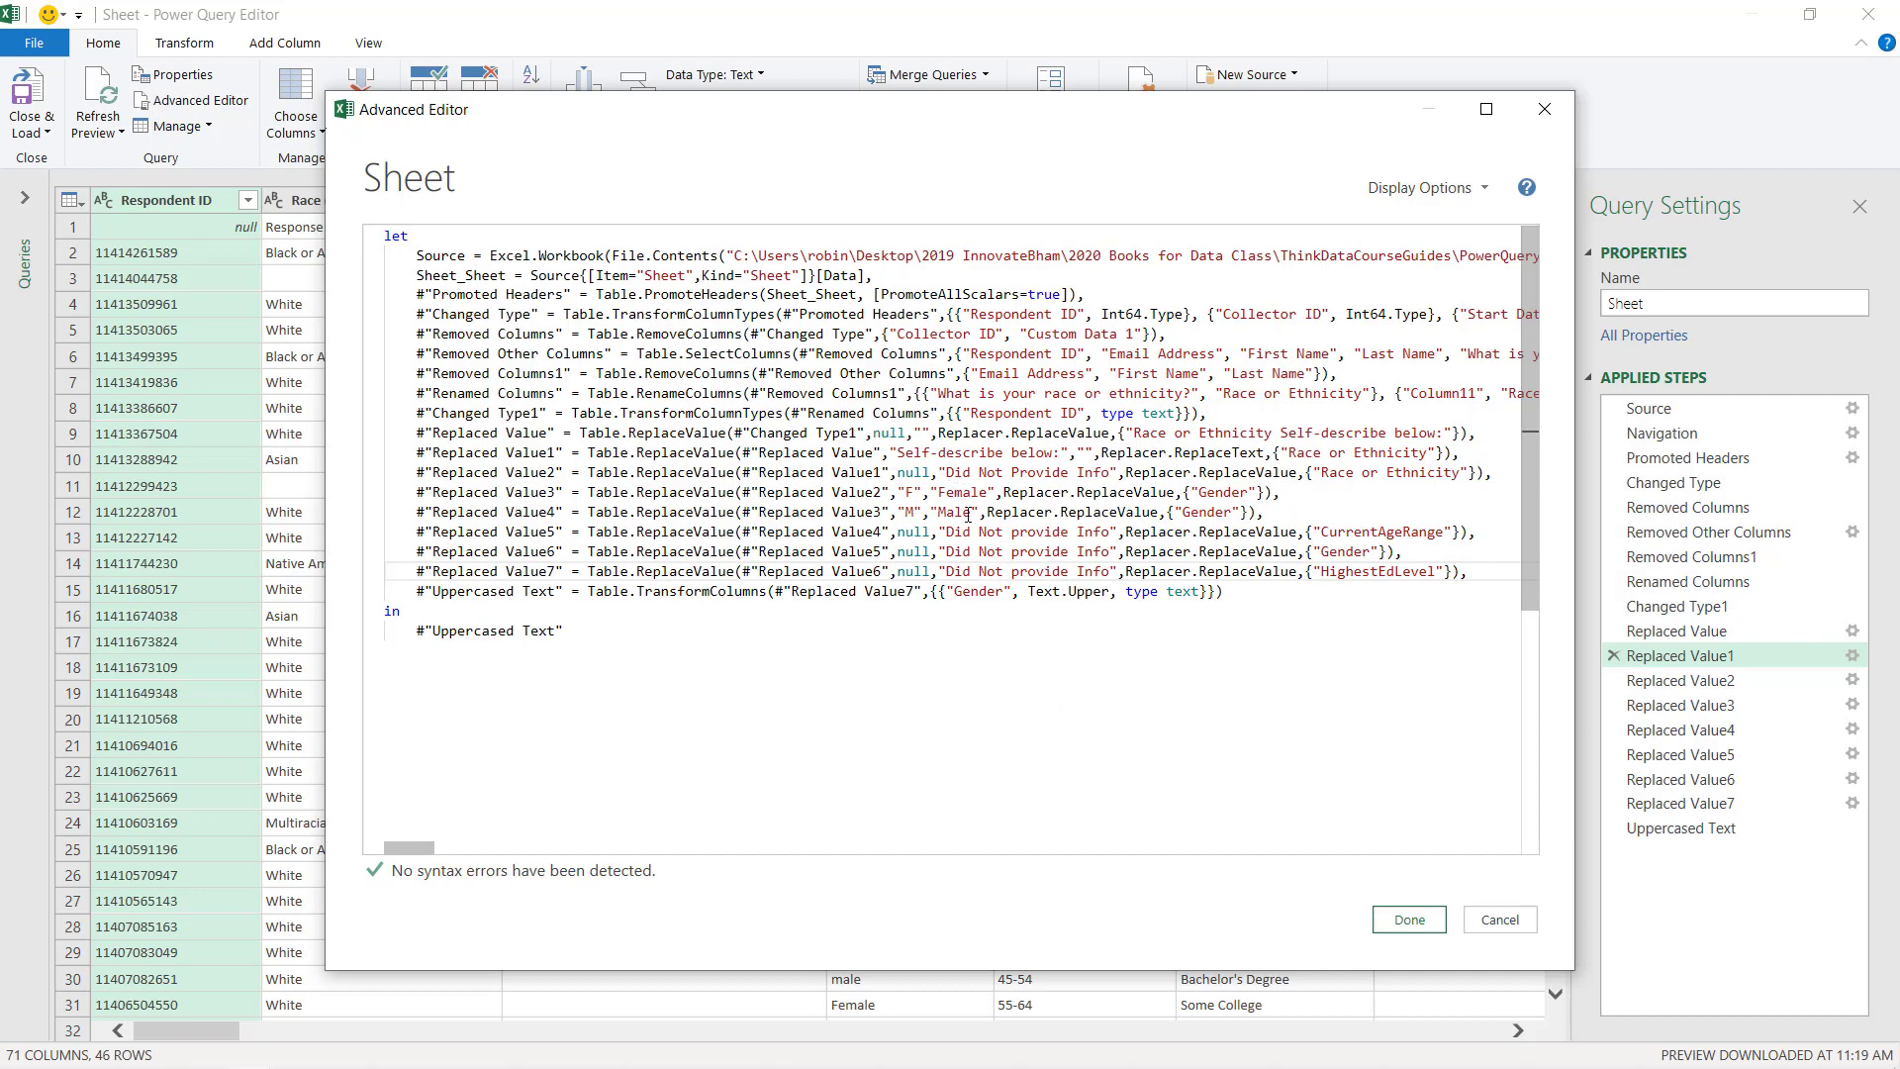
Step: Copy Replaced Value2's 'Did Not Provide Info' text over the Replaced Value5, 6 and 7 texts
left_click_drag(948, 472, 1111, 472)
key("ctrl+c")
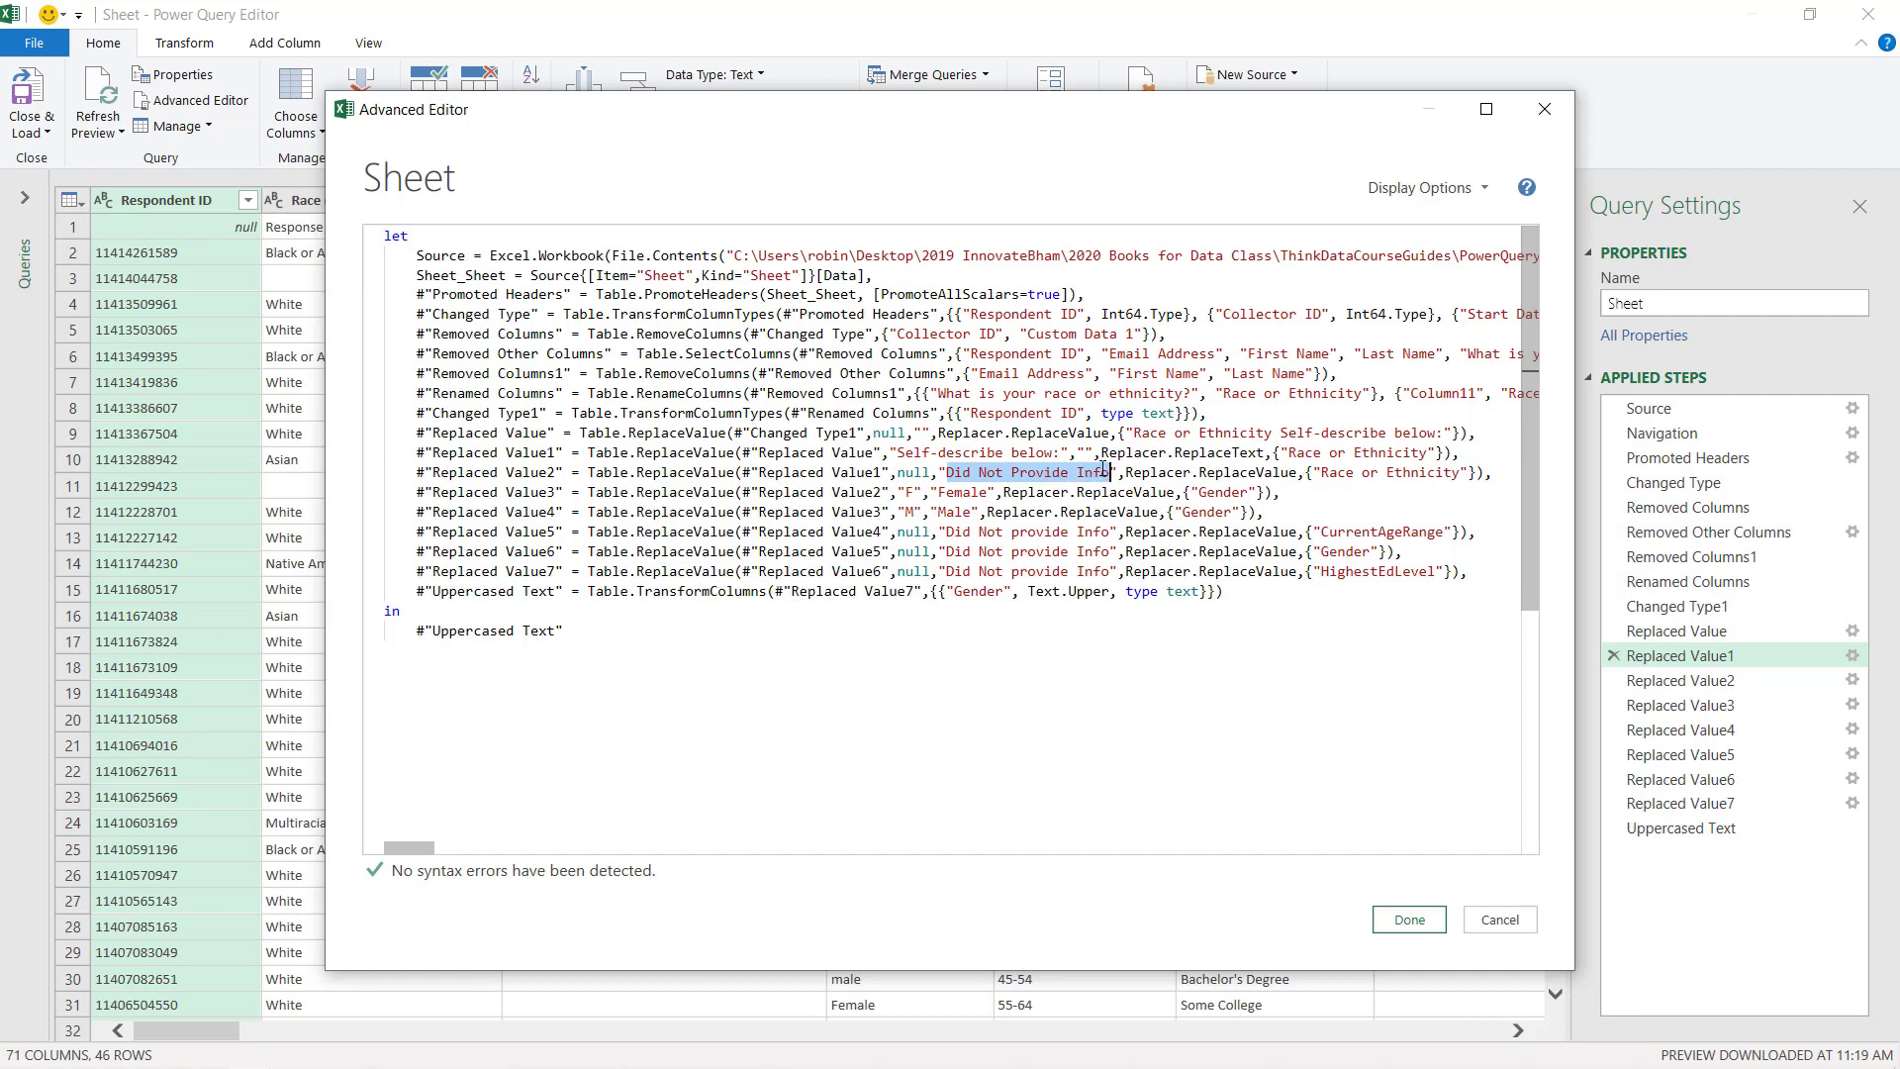
left_click_drag(950, 532, 1110, 532)
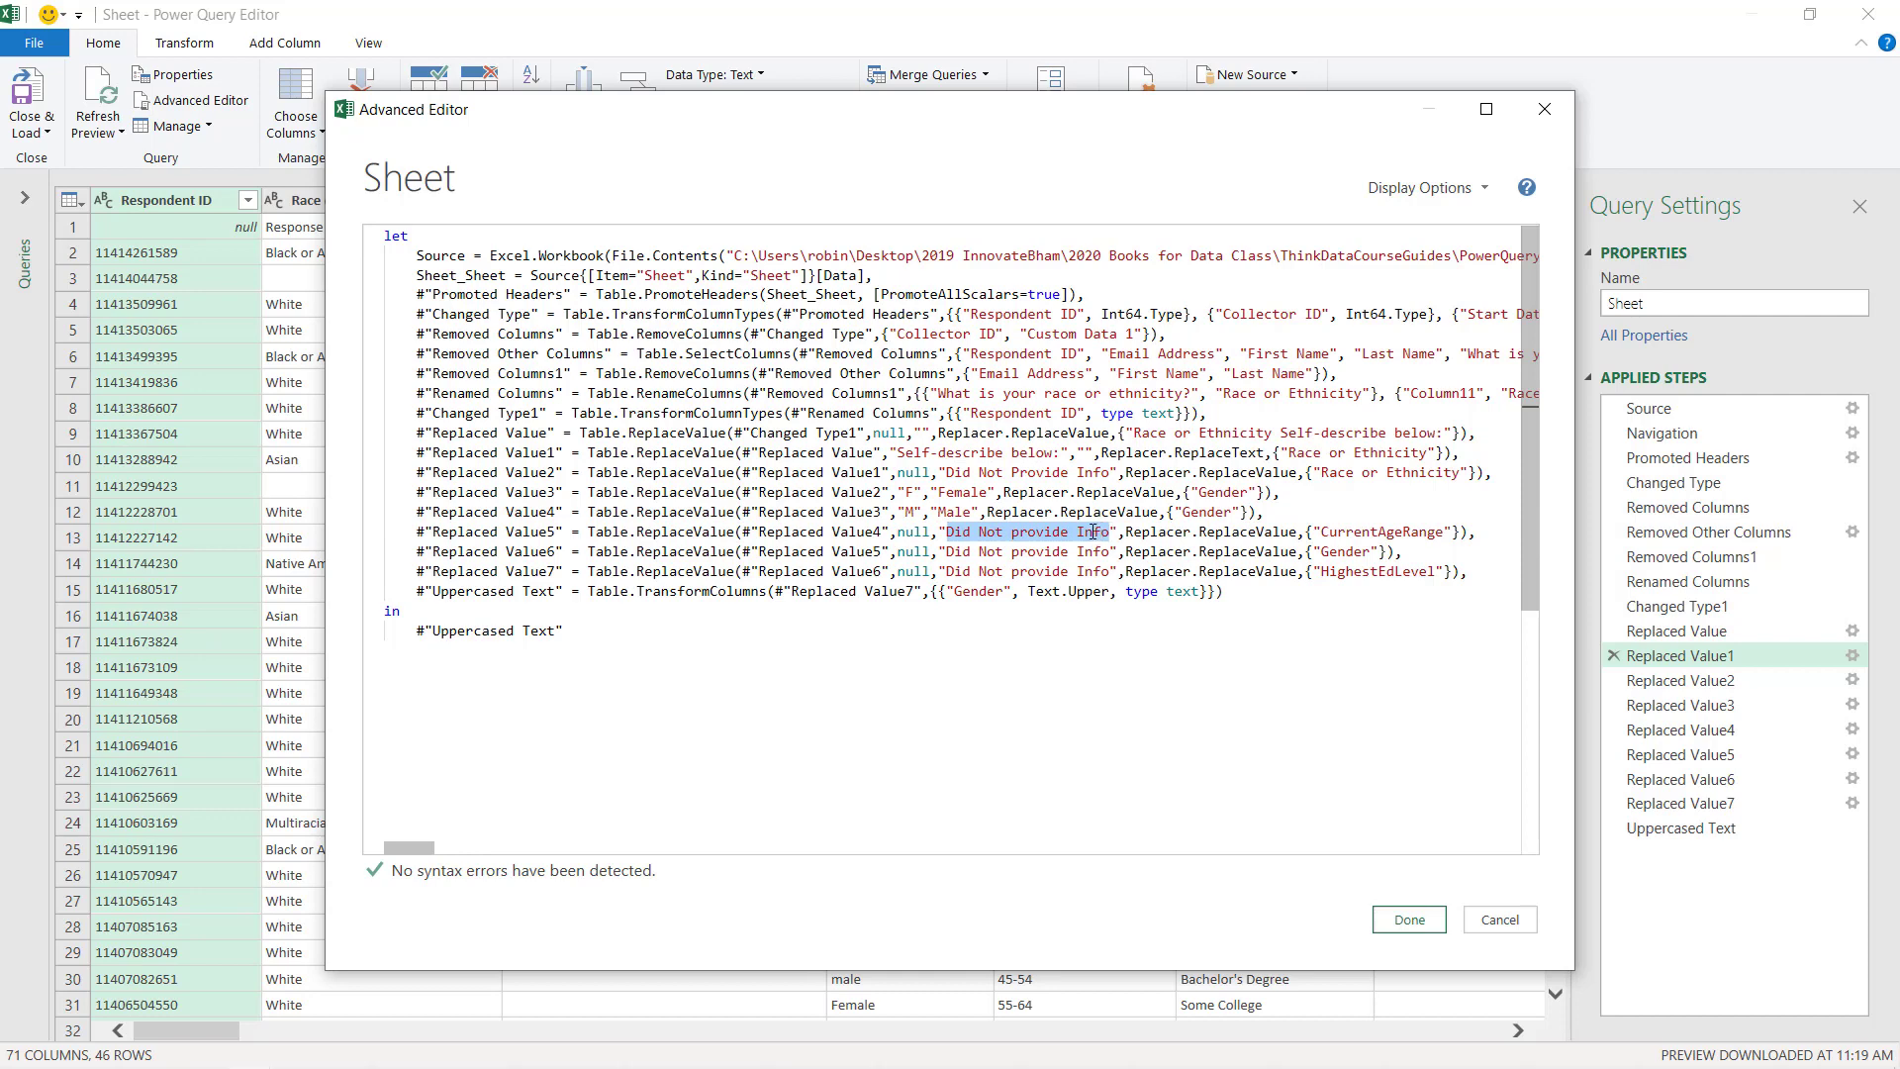
key("ctrl+v")
left_click_drag(951, 552, 1105, 552)
key("ctrl+v")
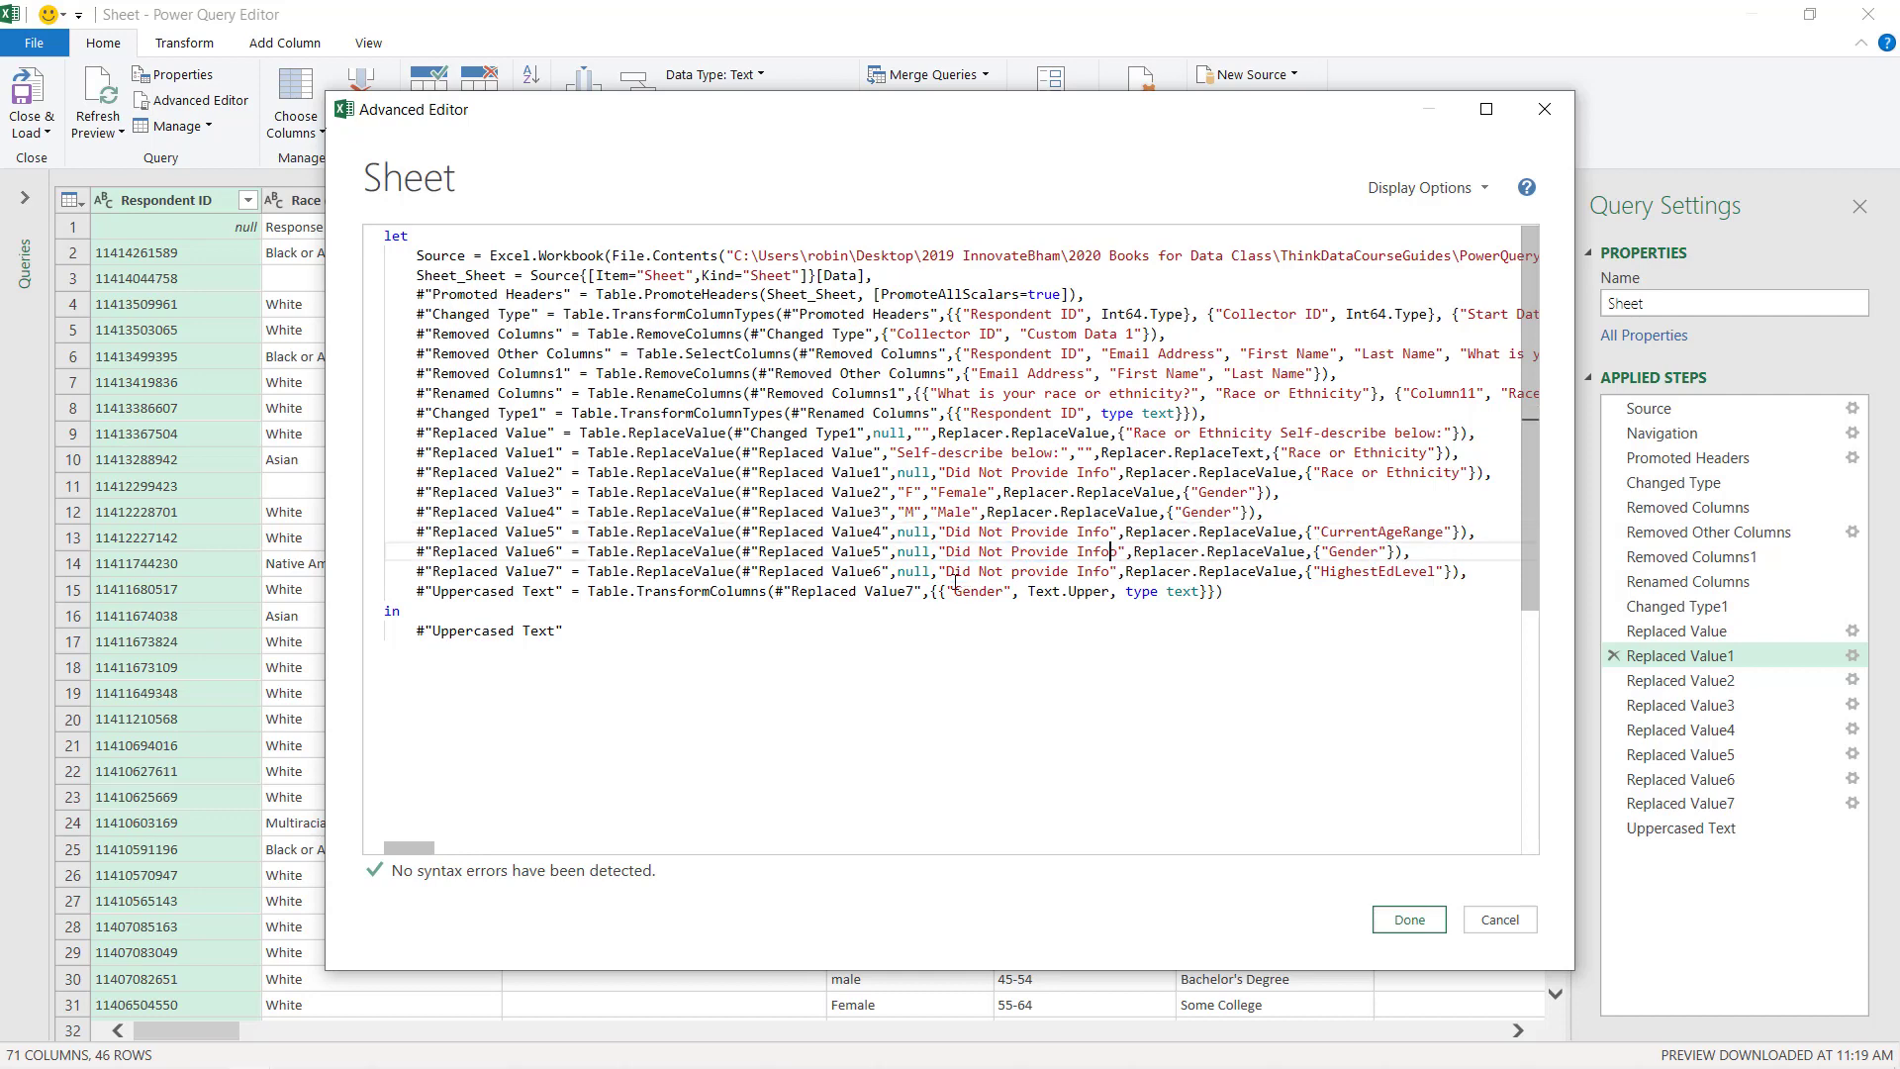
left_click_drag(950, 571, 1113, 572)
key("ctrl+v")
Step: Delete the stray 'o' in the Replaced Value6 and 7 lines and save the code
key("Up")
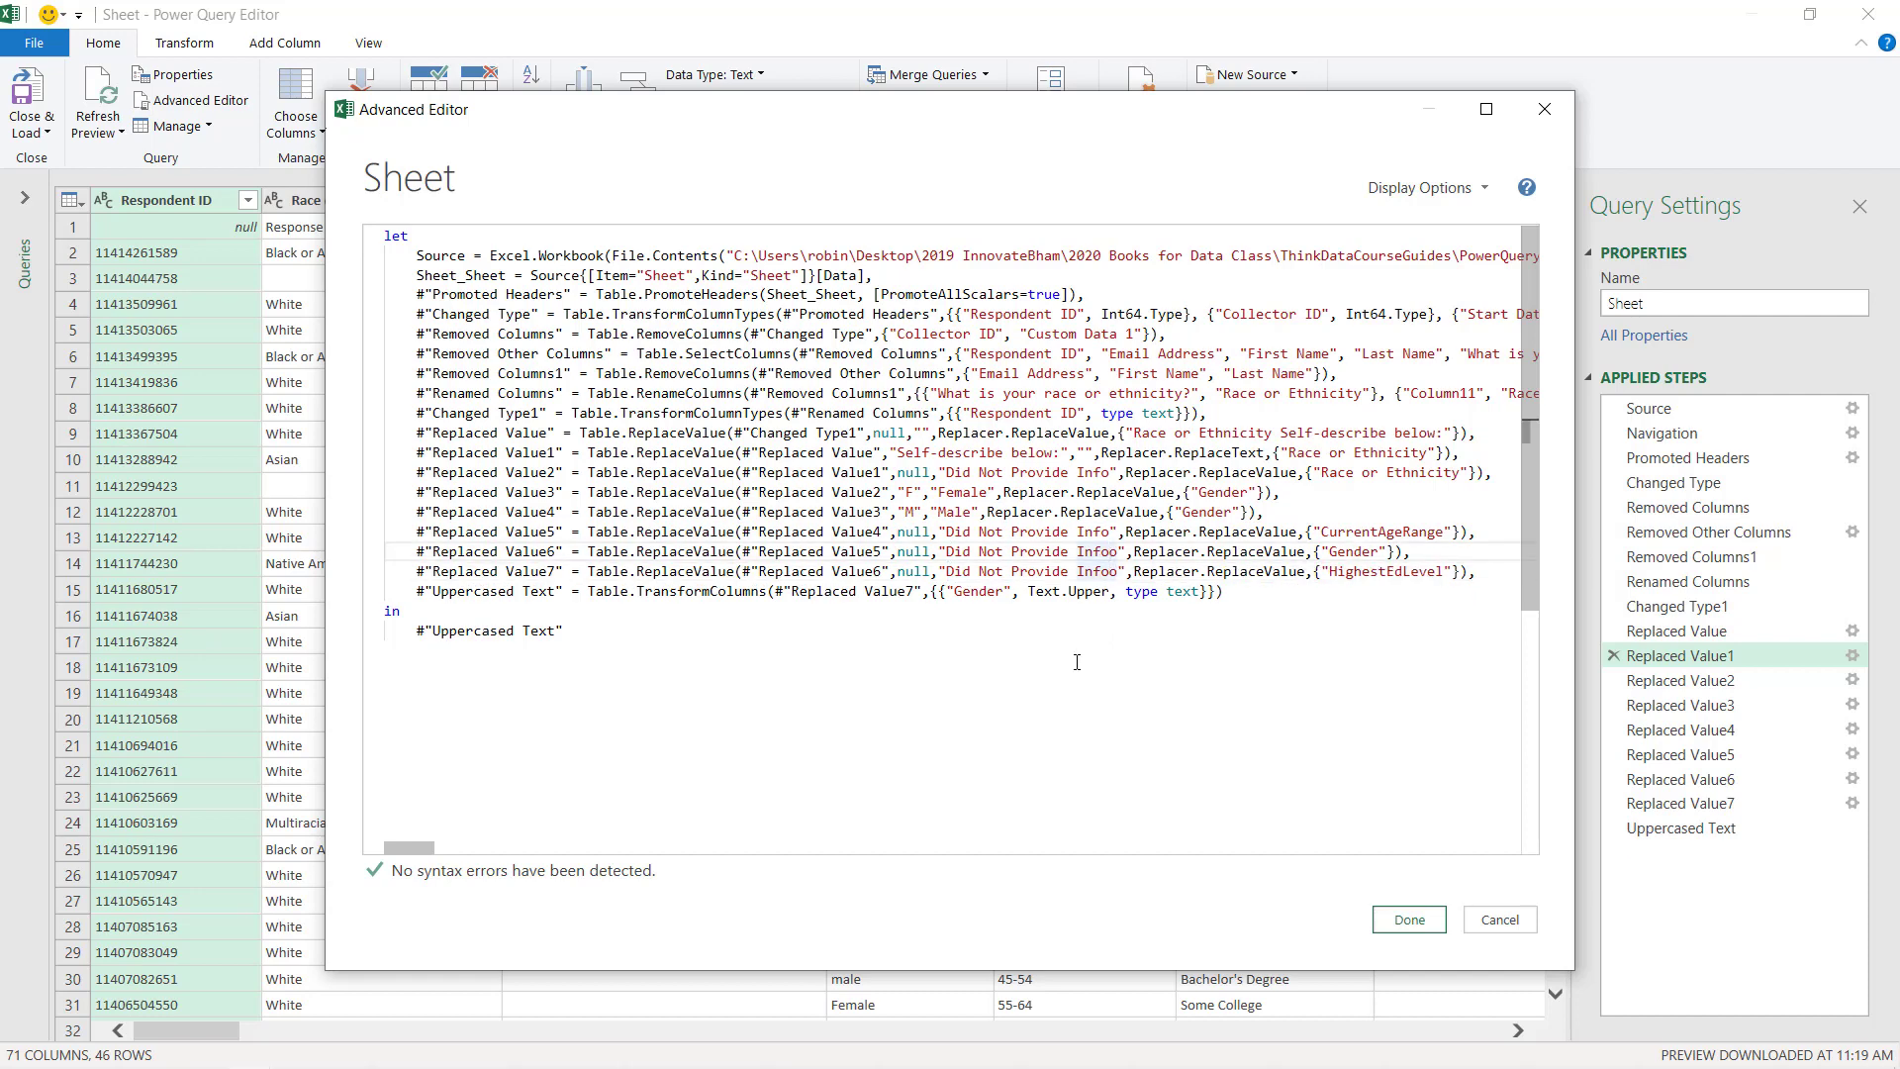
key("Delete")
key("Down")
key("Delete")
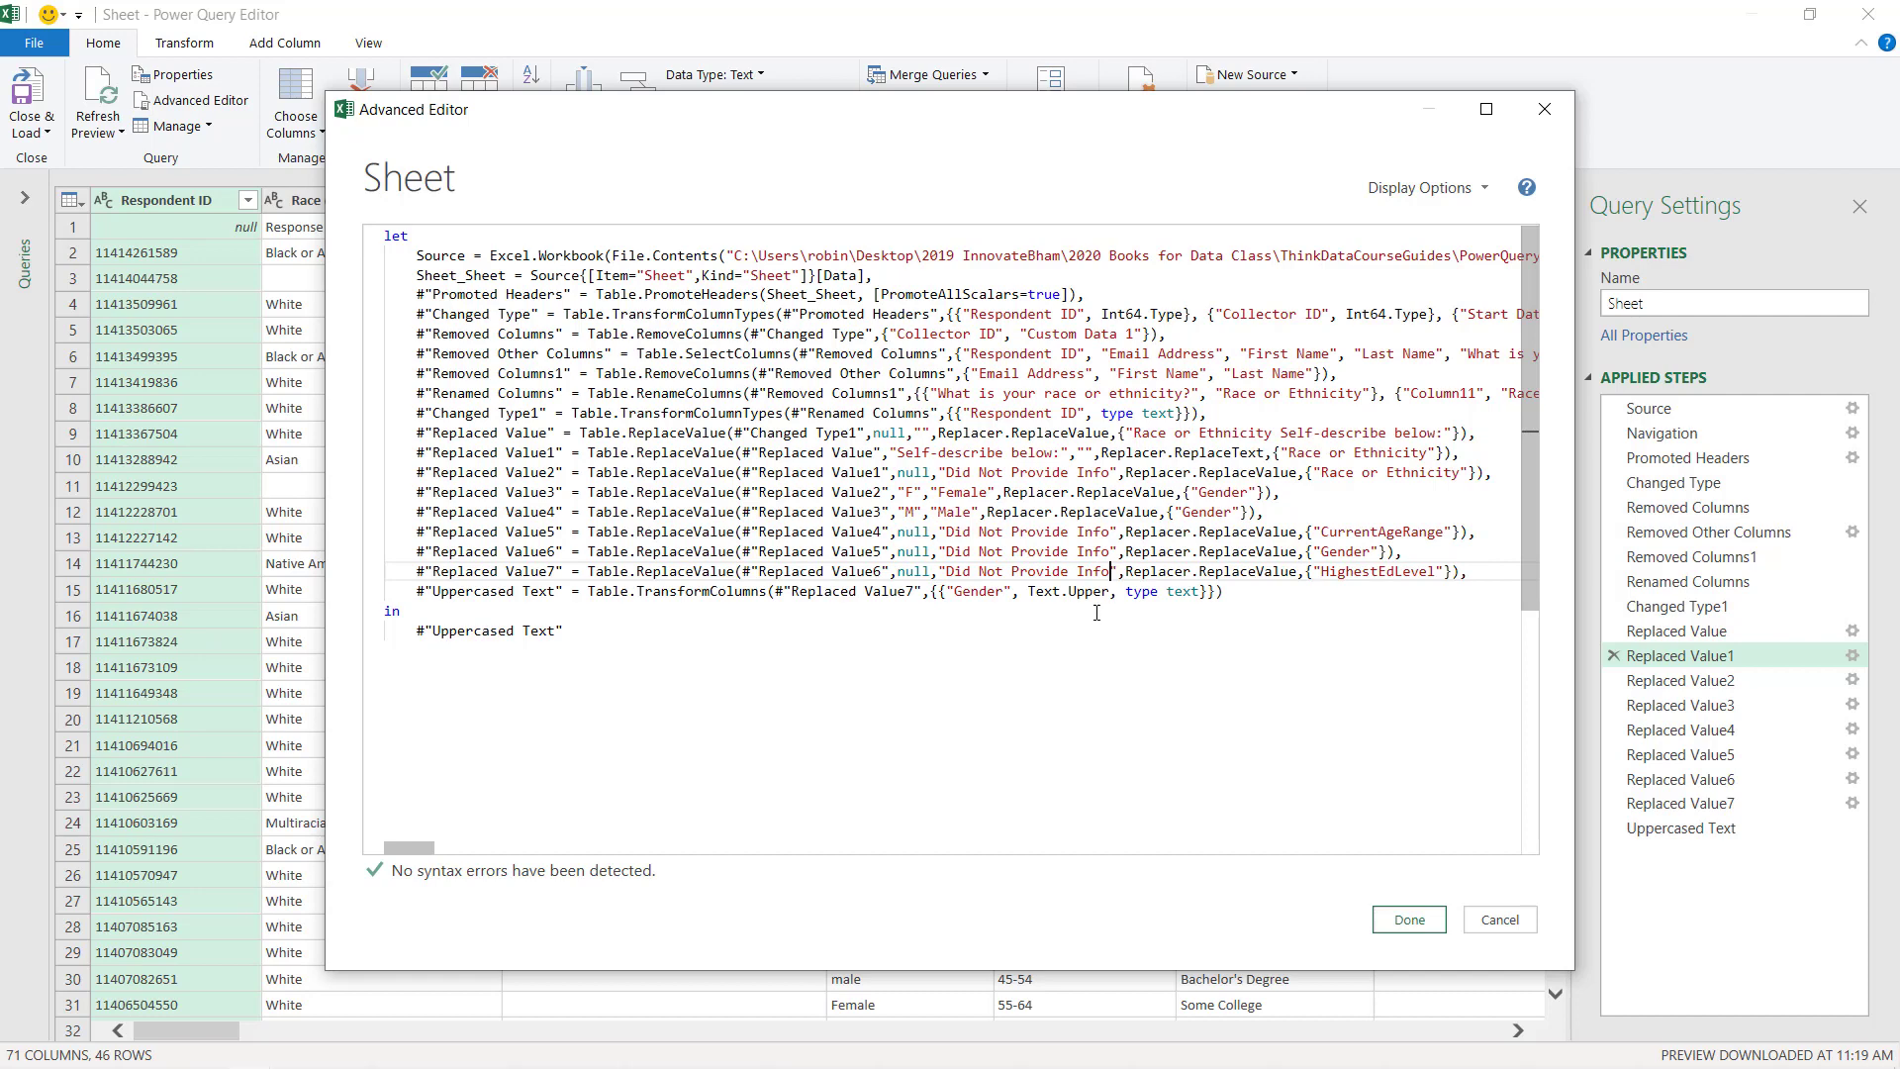
left_click(1410, 921)
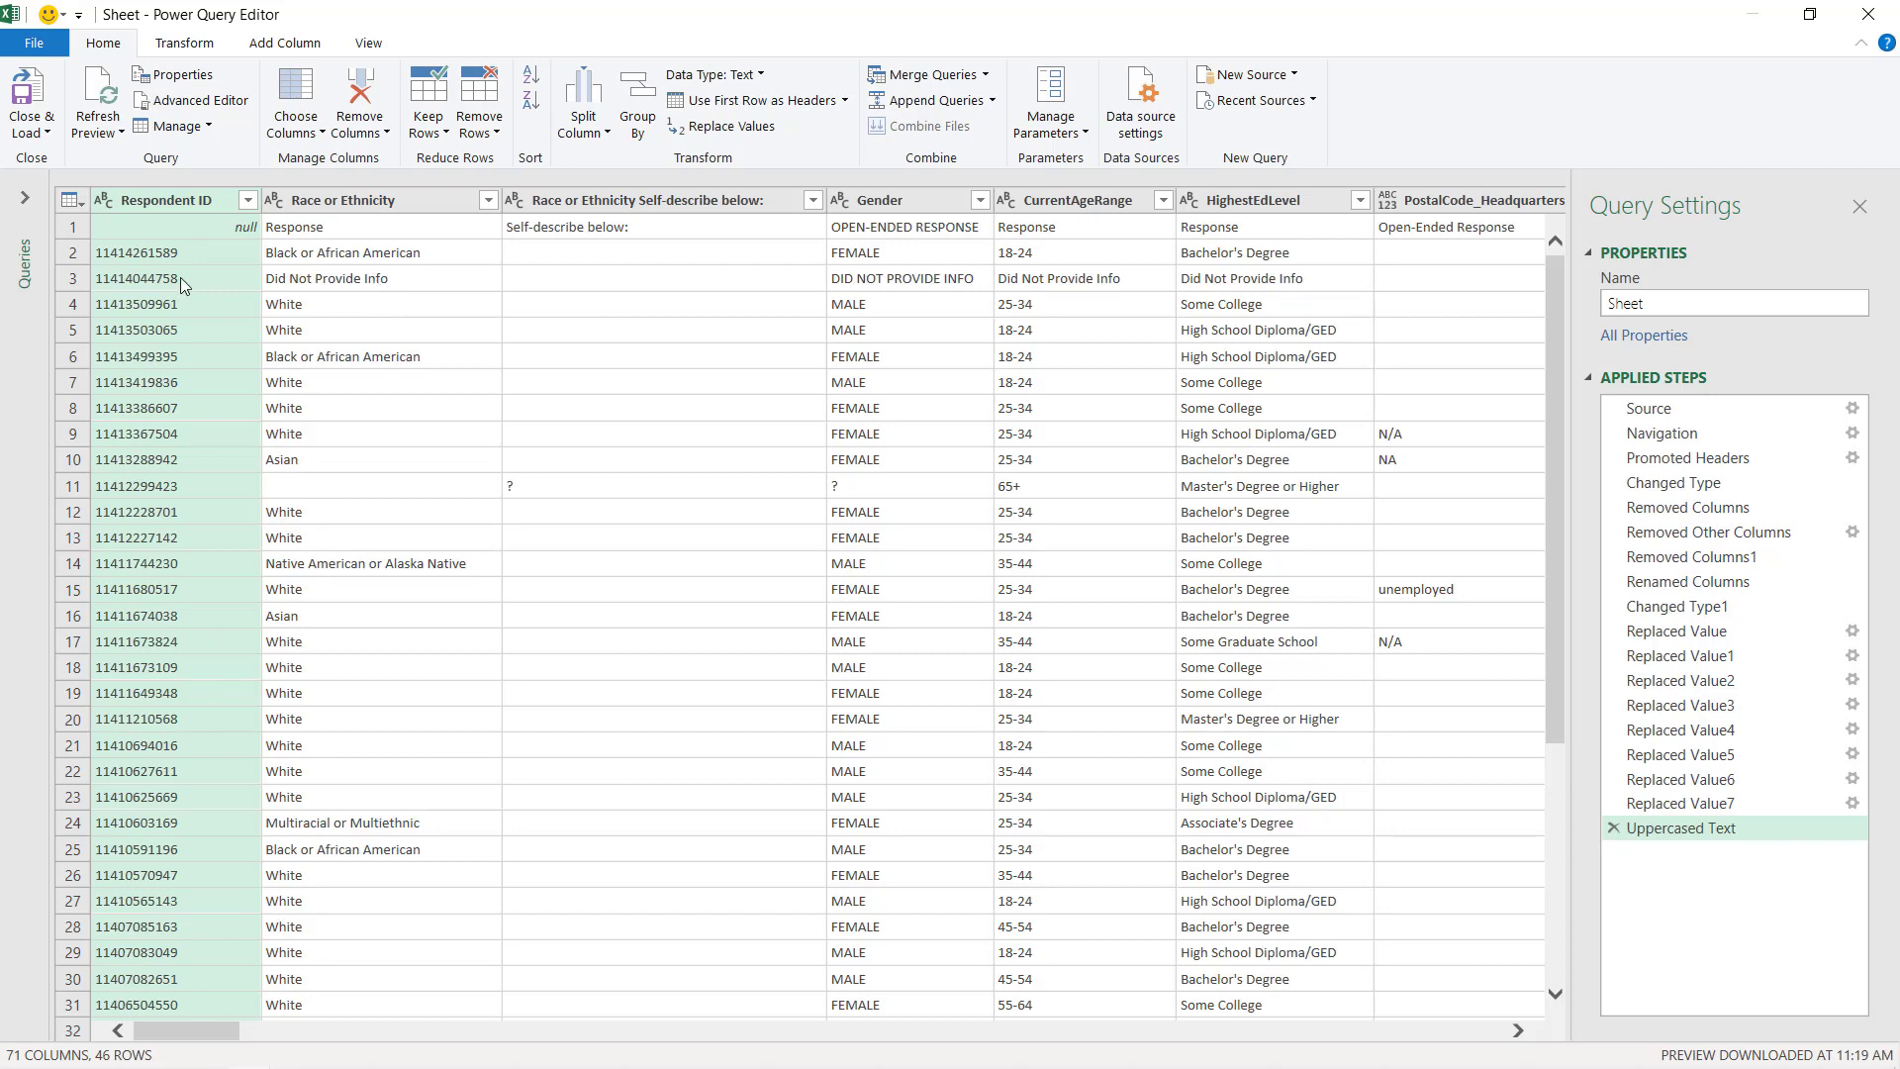
Step: Close & Load the query into a 46-row worksheet table, then reopen it with Edit
left_click(33, 99)
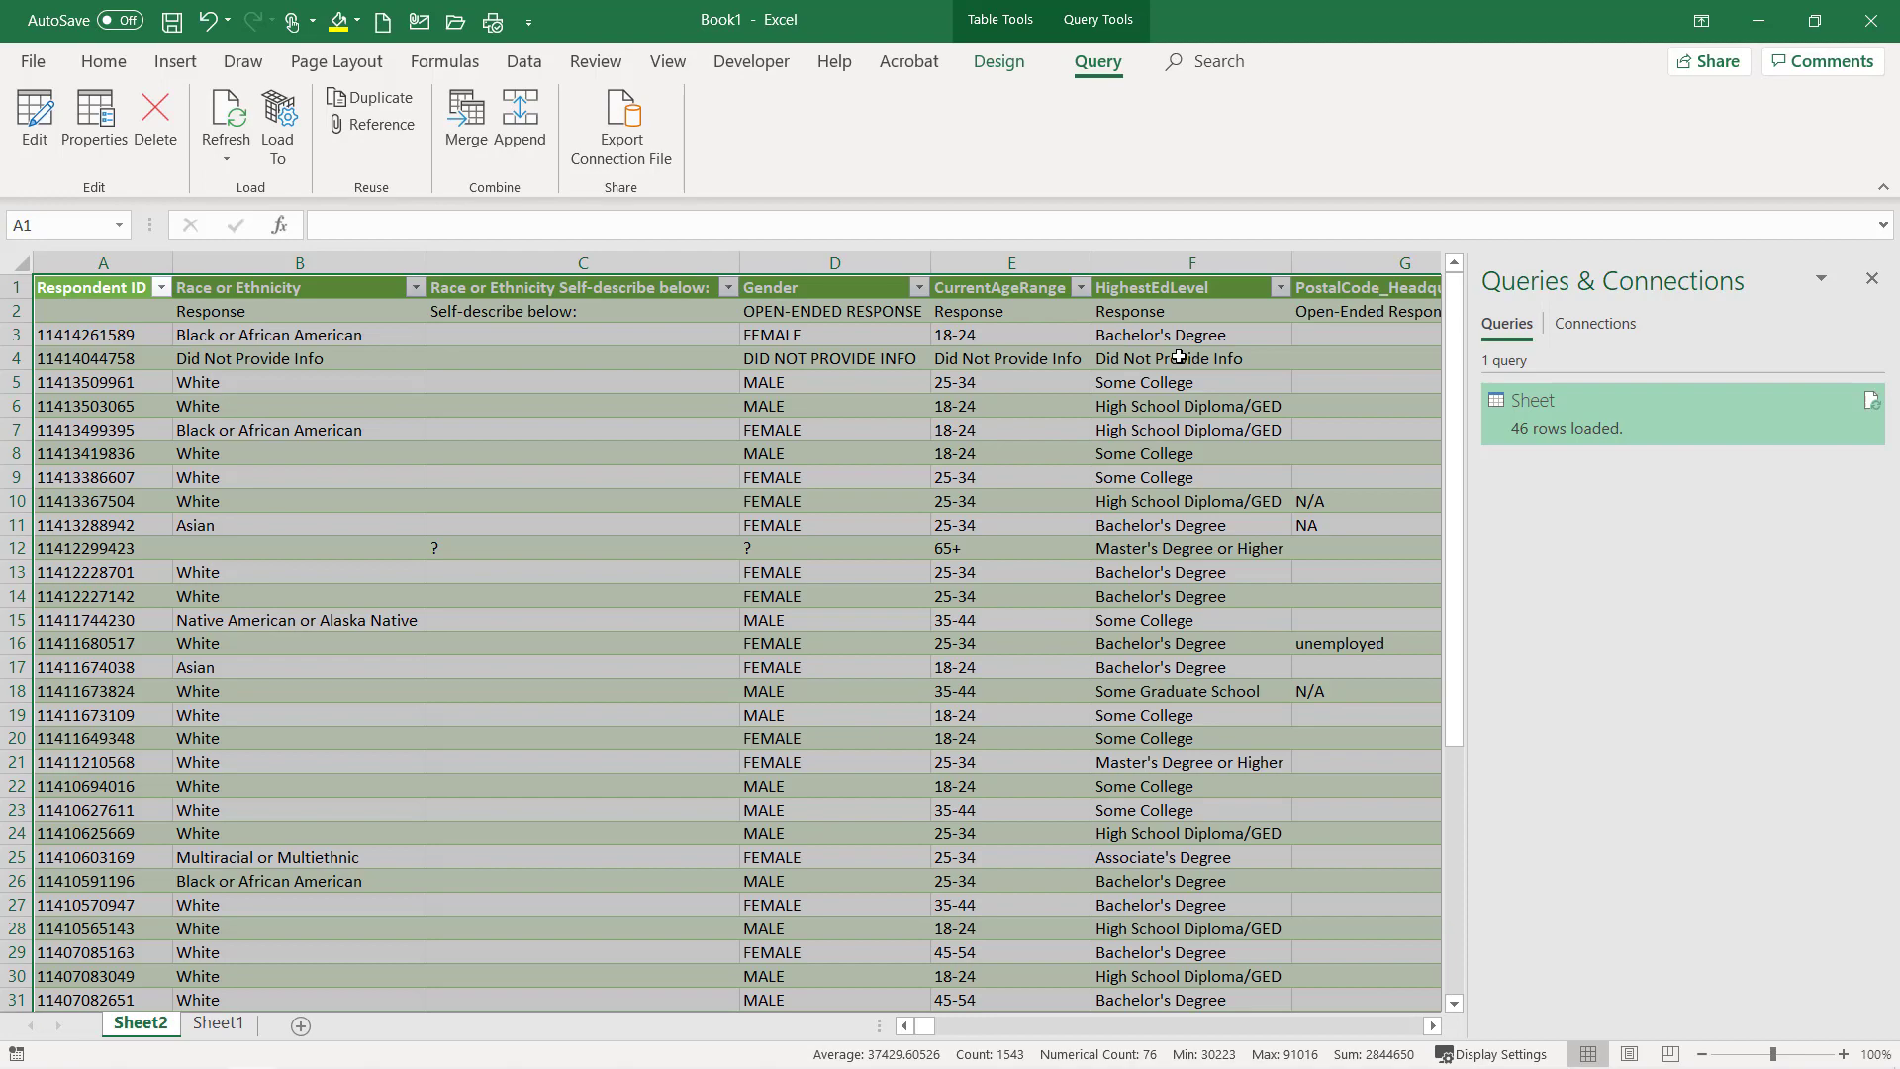
left_click(35, 117)
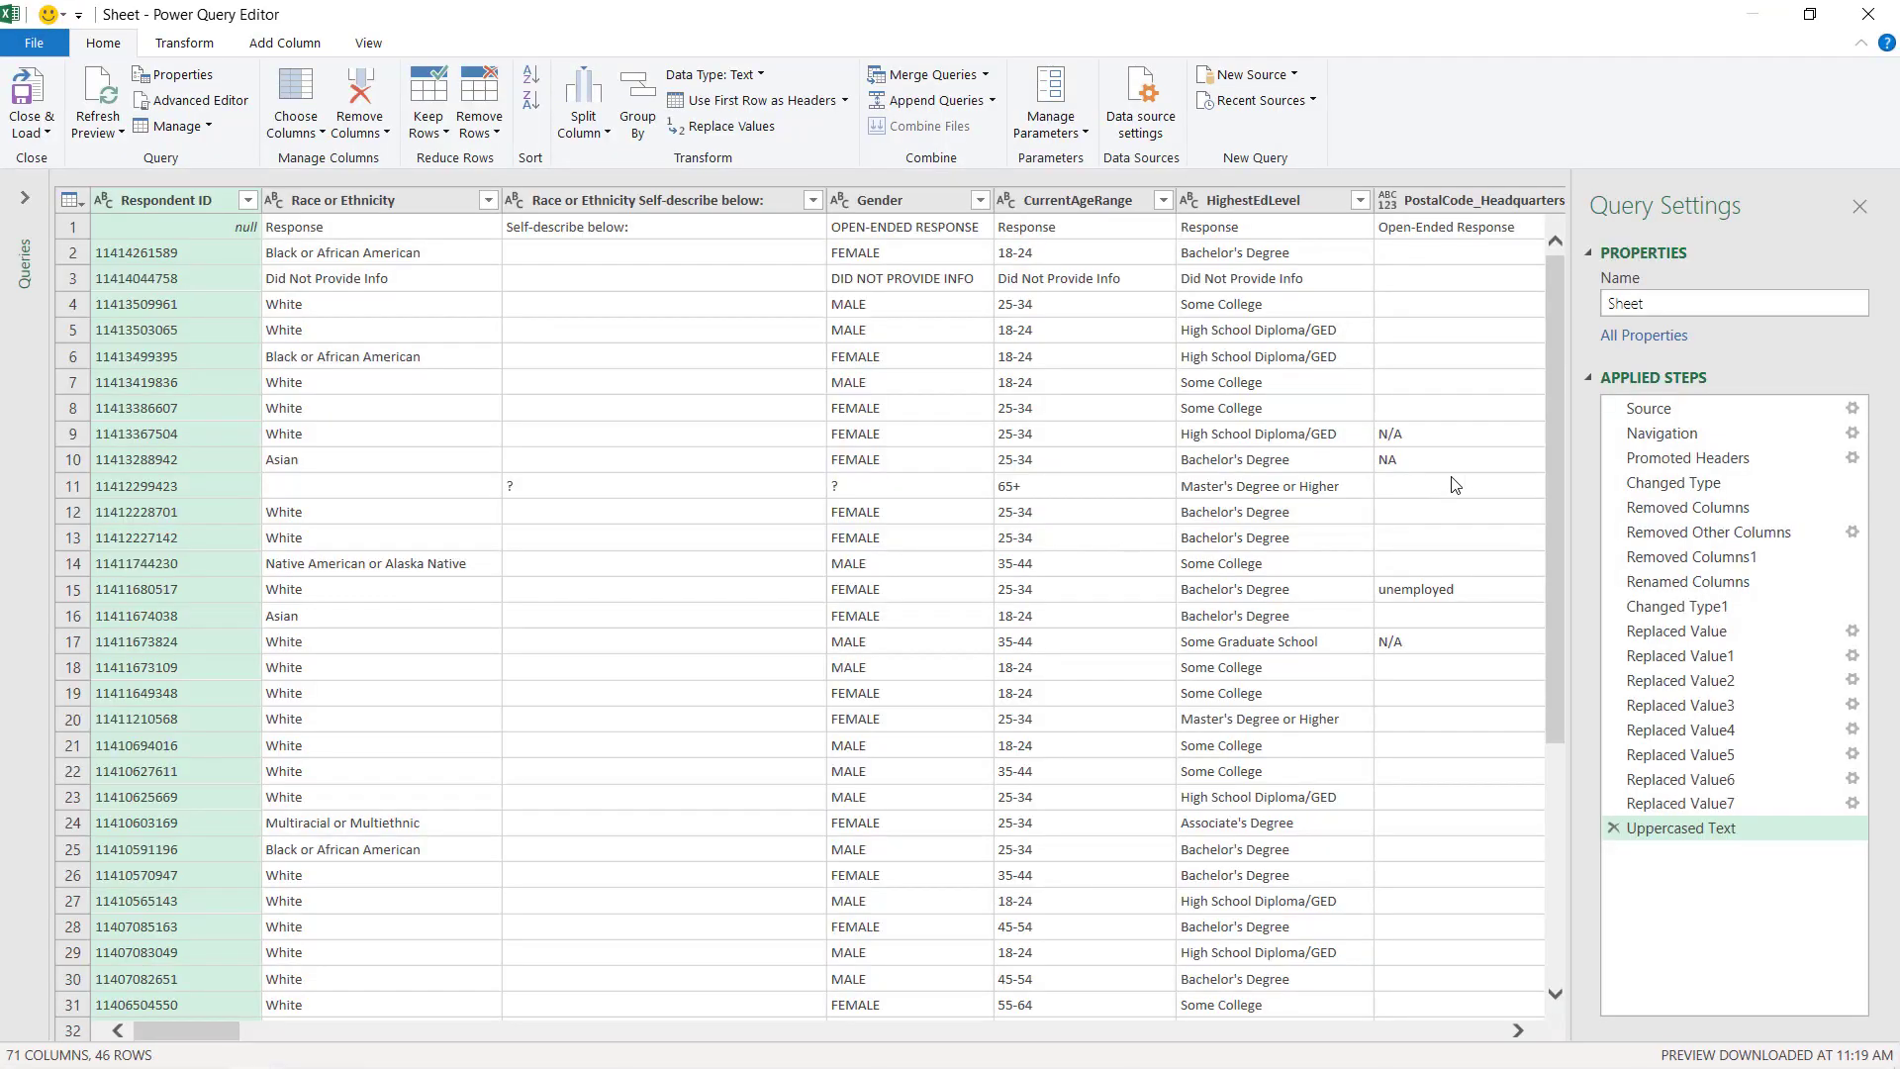
Step: Preview each applied step from Removed Columns through Replaced Value2
left_click(1673, 508)
left_click(1659, 534)
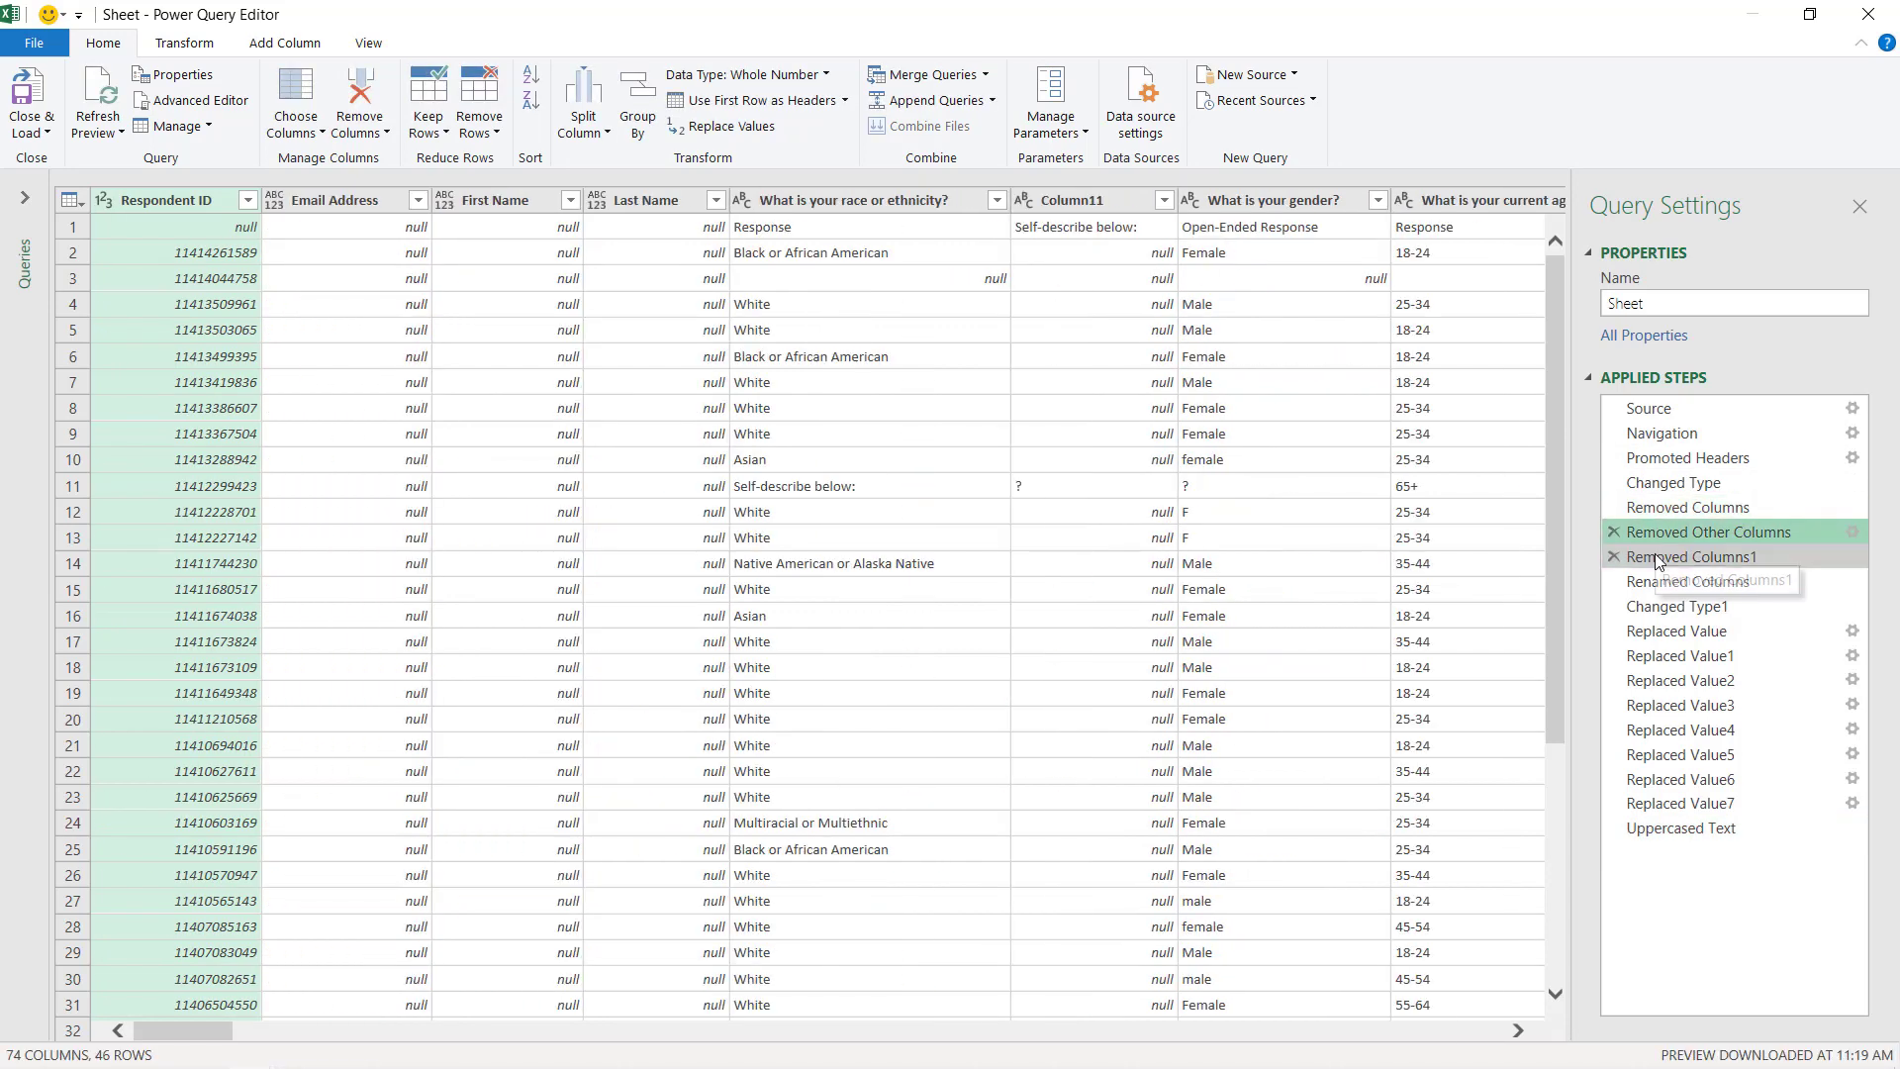
left_click(1661, 558)
left_click(1660, 582)
left_click(1660, 607)
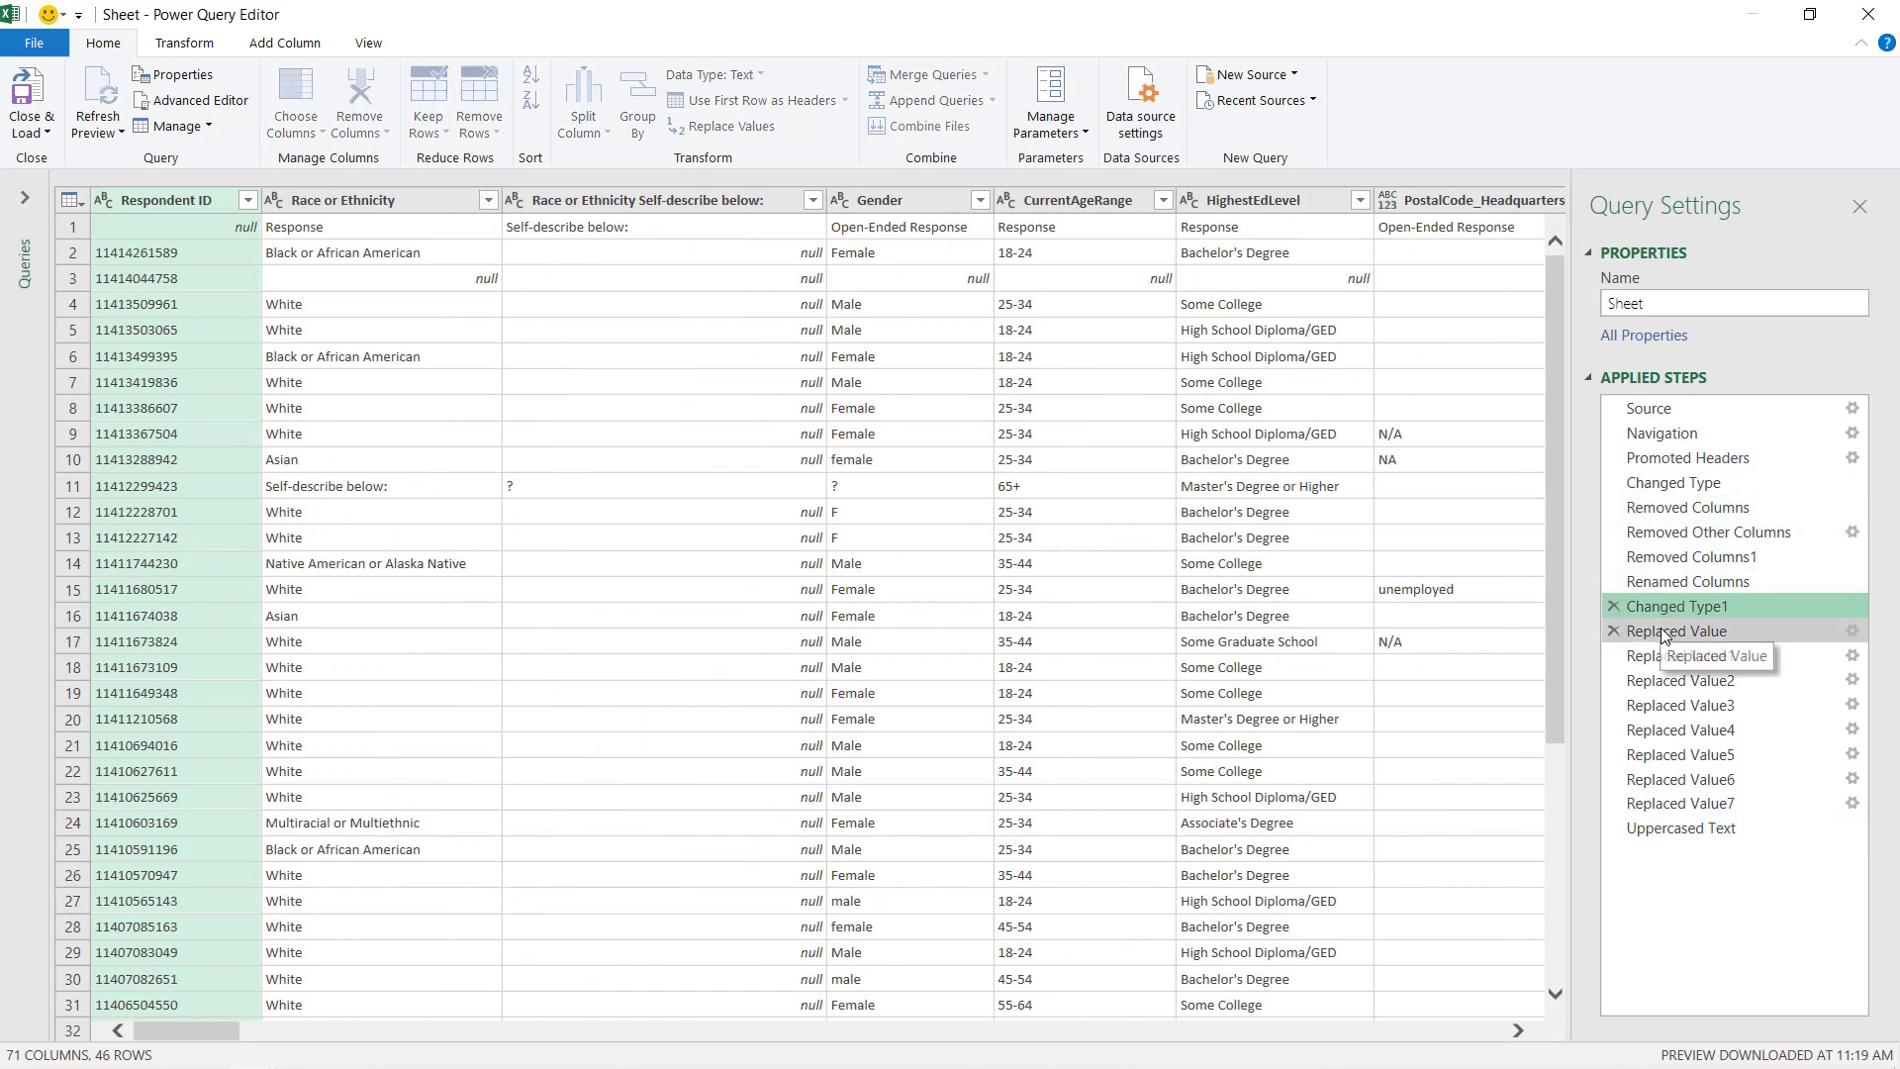
left_click(1661, 631)
left_click(1663, 656)
left_click(1663, 681)
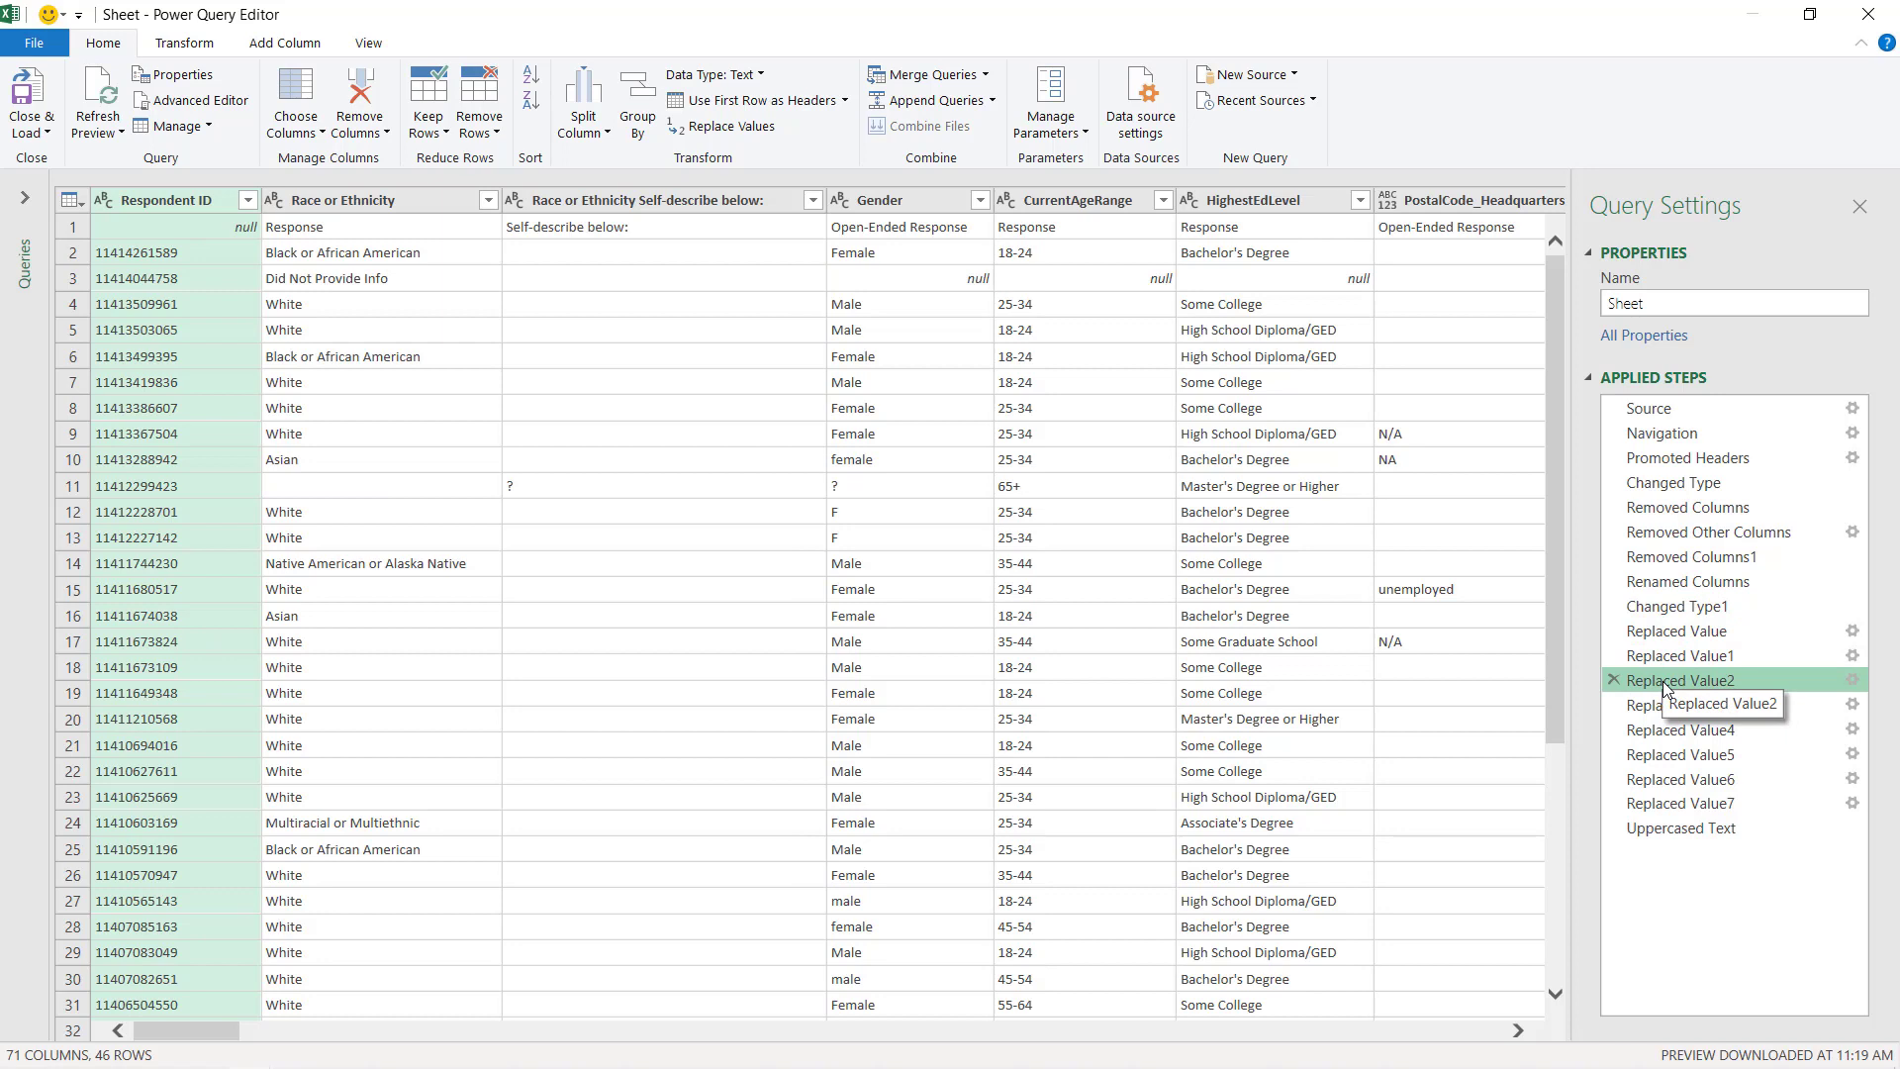